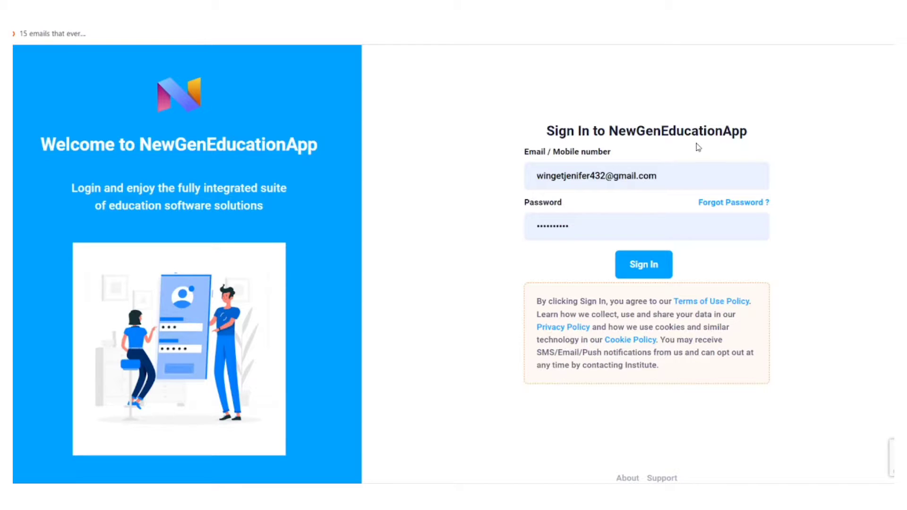
Replace the sign-in email with the other account's address and sign in.
left_click_drag(695, 175, 441, 202)
key("BackSpace")
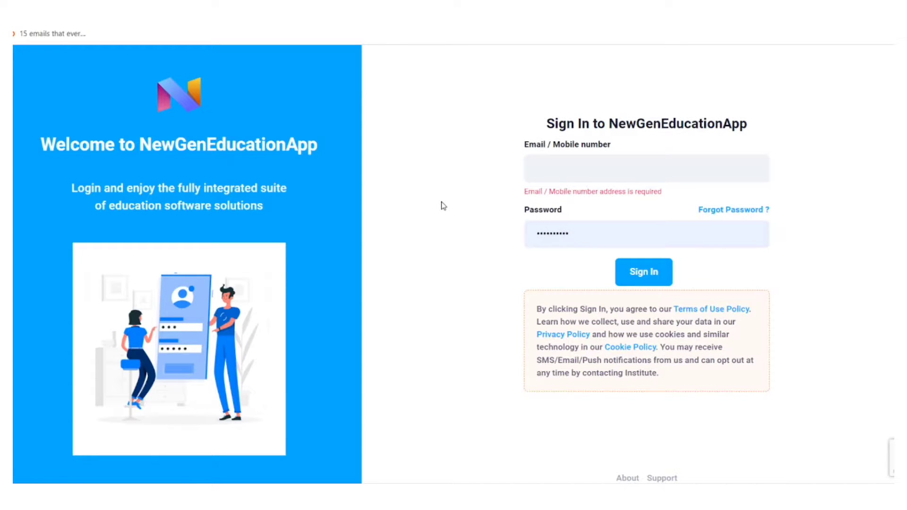
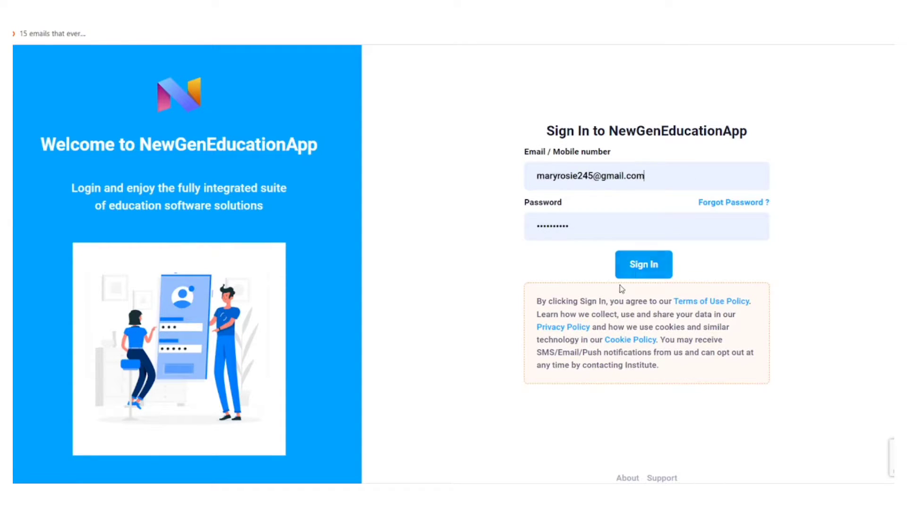
left_click(635, 266)
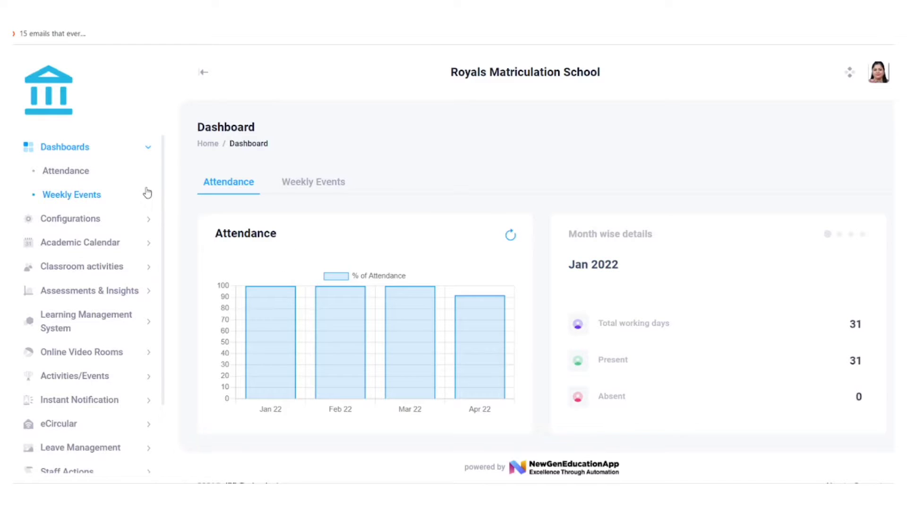
Expand Online Video Rooms in the sidebar and open Online Video Classrooms.
scroll(148, 193, "down", 3)
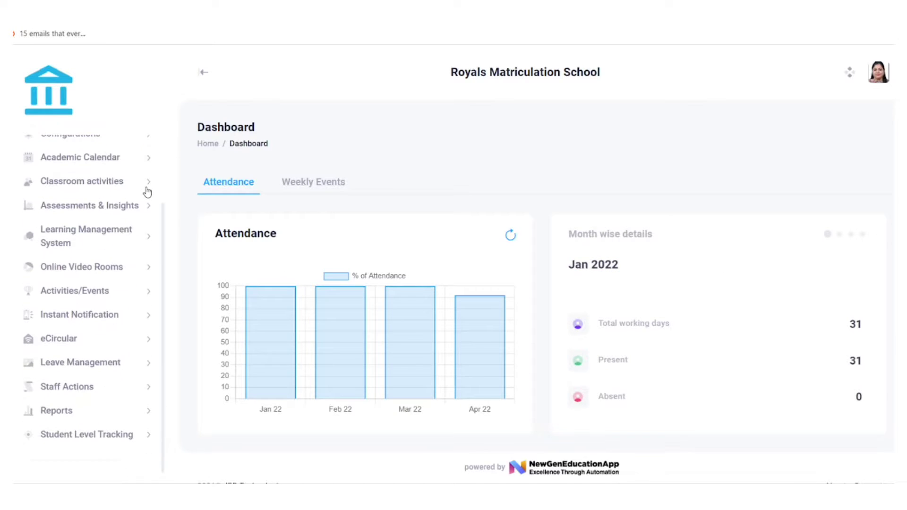
left_click(85, 268)
scroll(76, 267, "down", 2)
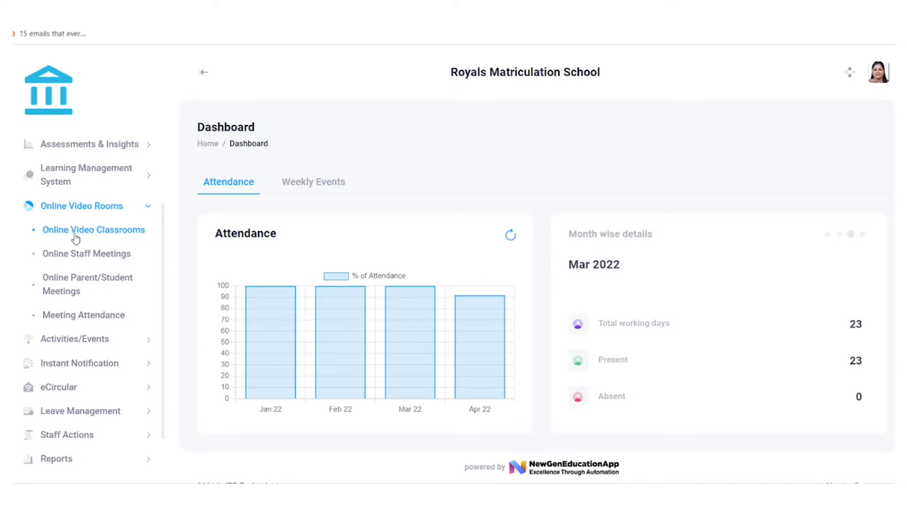
left_click(75, 236)
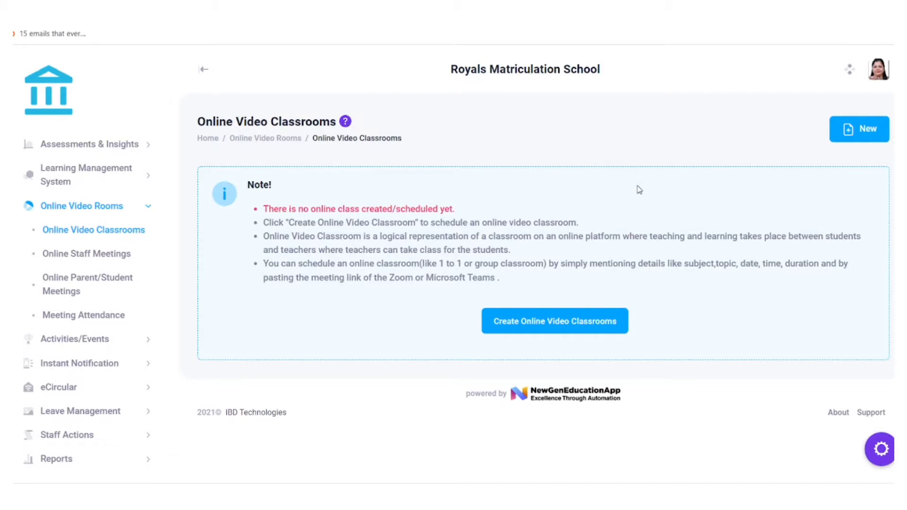
Start a new Group Classroom with Mathematics as the subject.
left_click(520, 323)
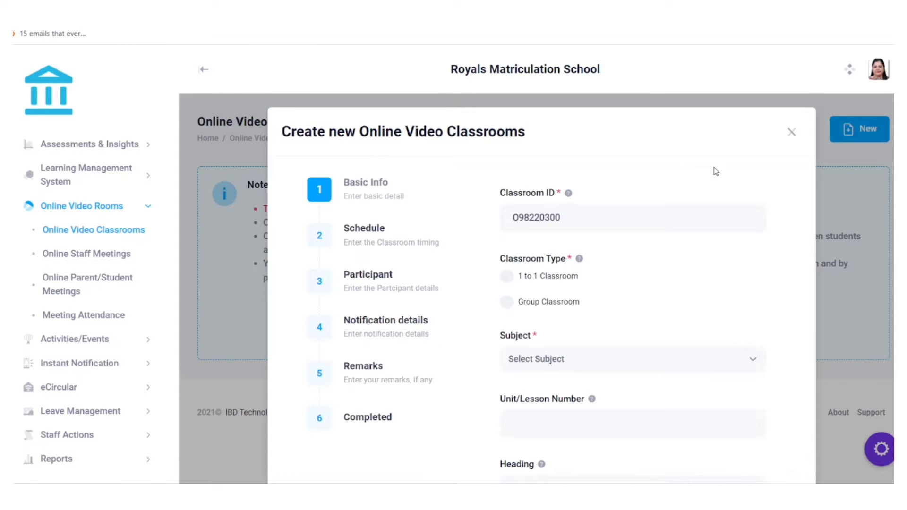
scroll(716, 171, "down", 1)
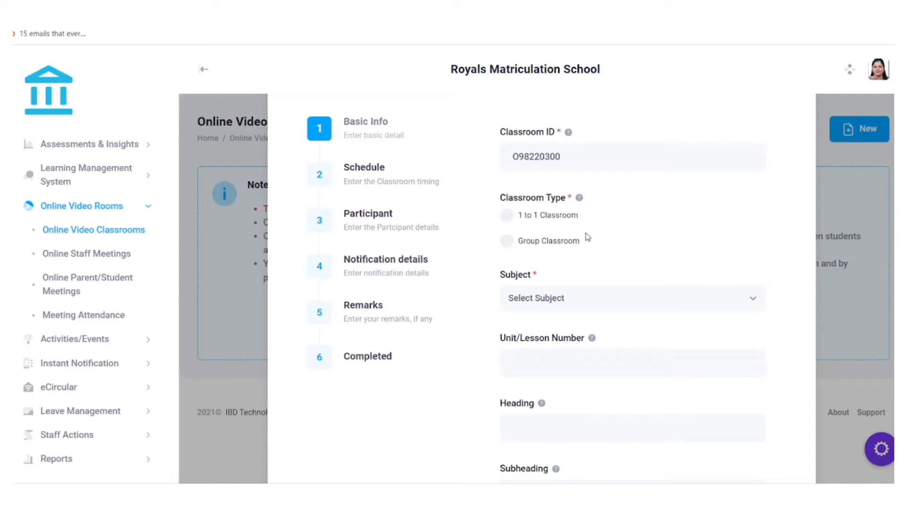
left_click(508, 245)
scroll(644, 218, "down", 3)
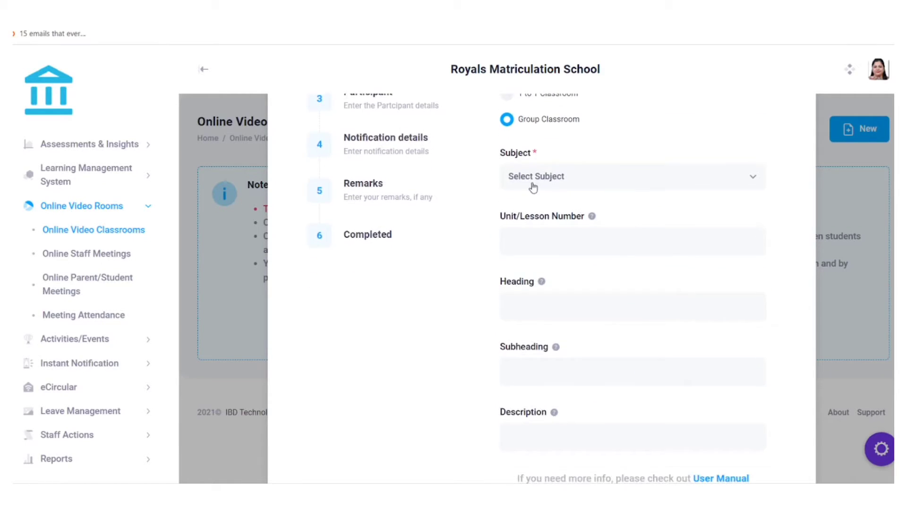
left_click(533, 186)
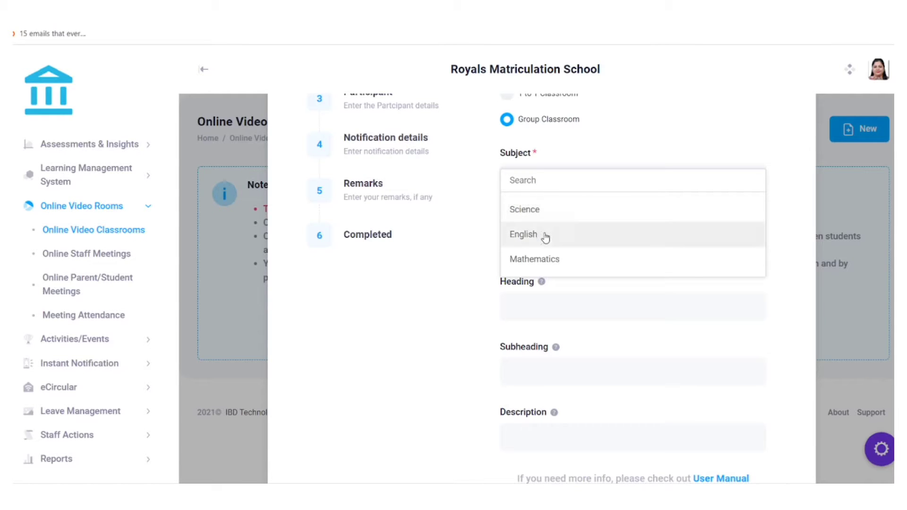
left_click(538, 258)
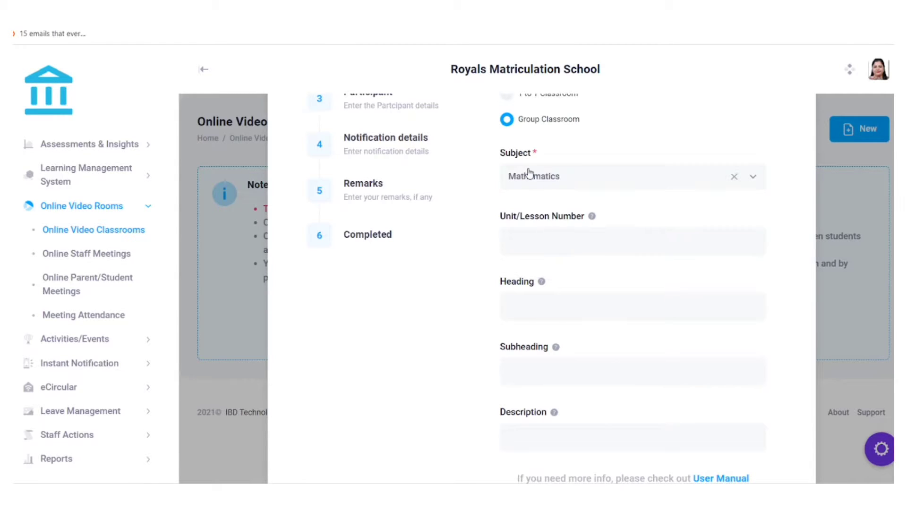
Enter unit 1 and heading 'National numbers', then continue to the Schedule step.
scroll(529, 180, "down", 2)
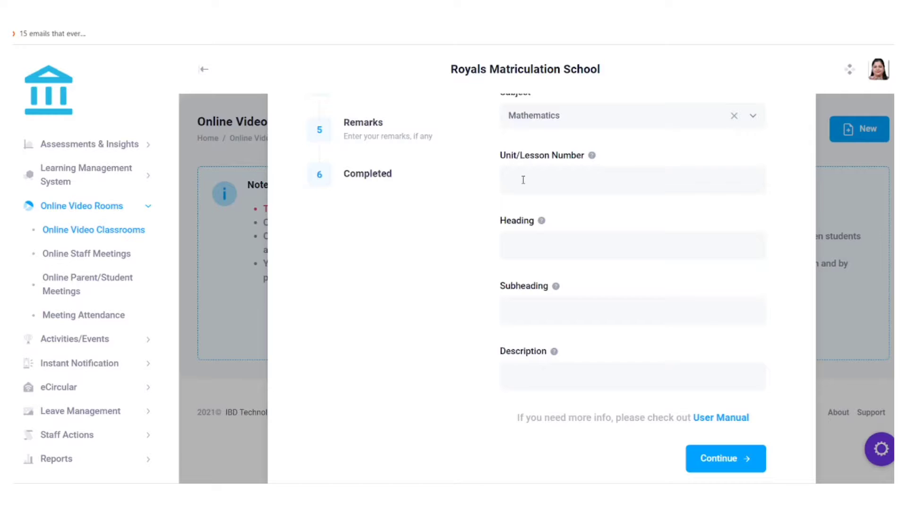
scroll(522, 180, "up", 1)
scroll(522, 182, "down", 1)
left_click(539, 174)
type("1")
left_click(545, 243)
type("National numbers")
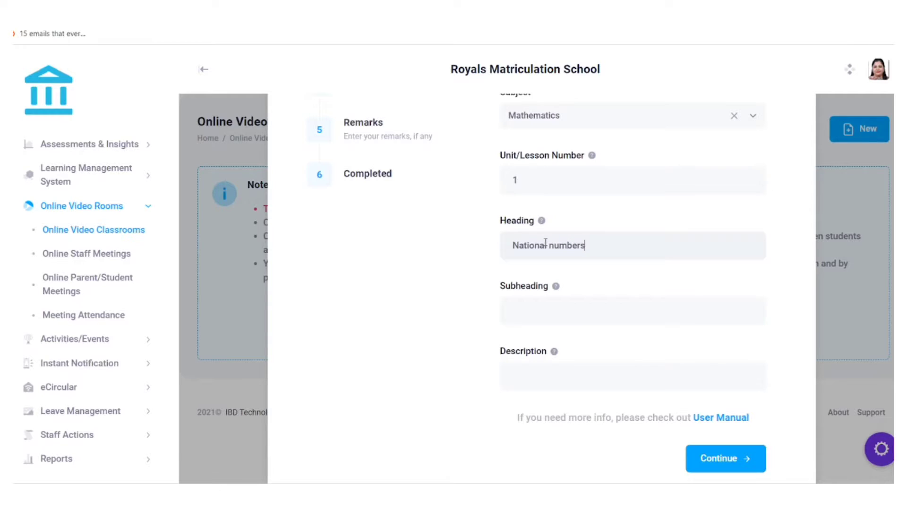
scroll(546, 243, "down", 1)
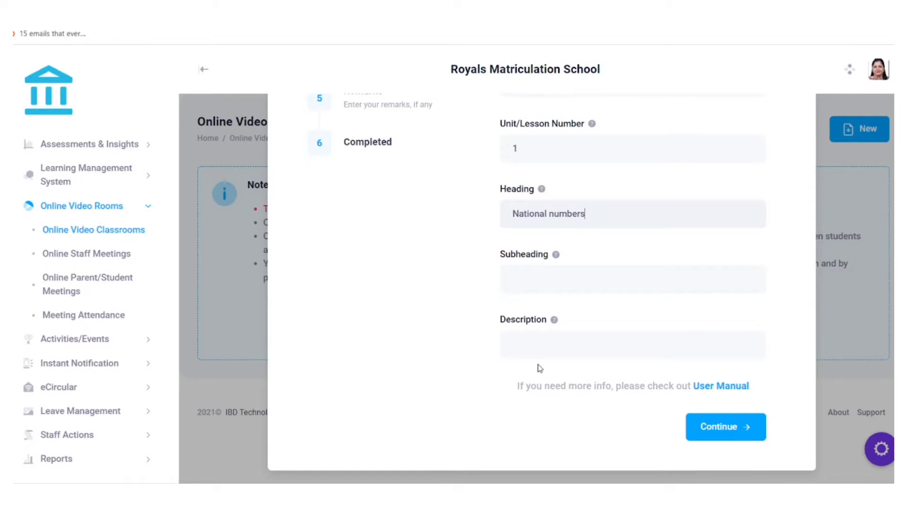
left_click(701, 427)
scroll(459, 304, "up", 3)
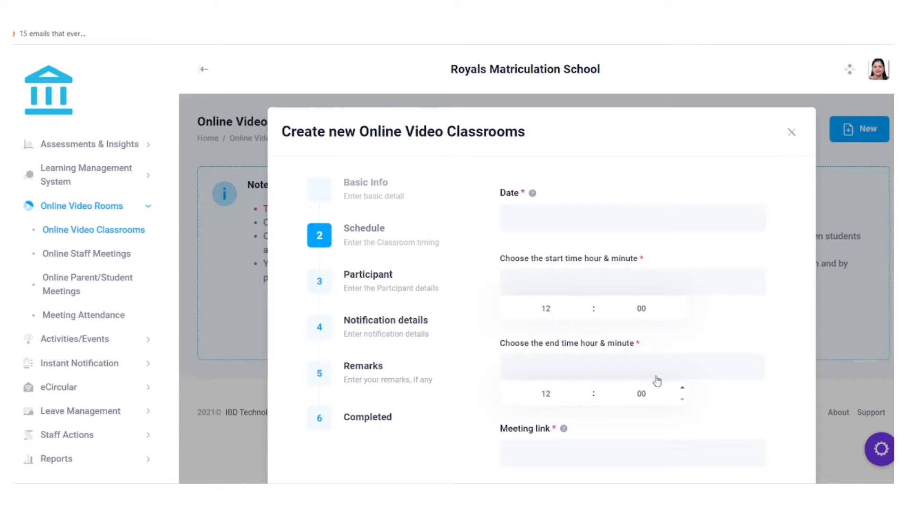
Set the class date to 08-04-2022.
scroll(454, 196, "down", 2)
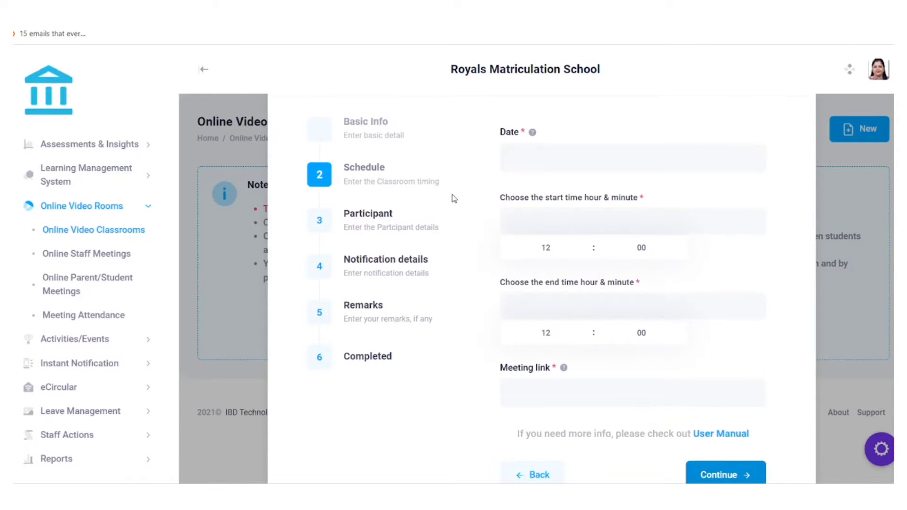
left_click(551, 163)
scroll(551, 163, "down", 1)
left_click(676, 321)
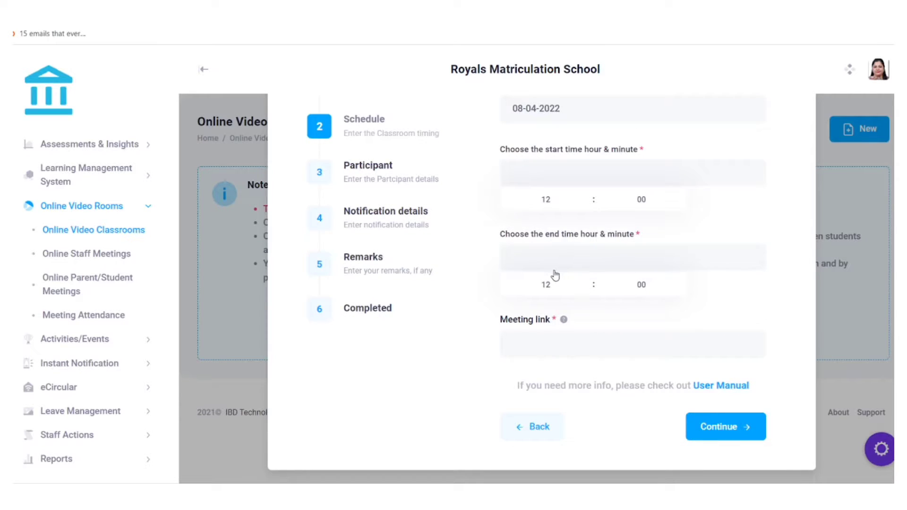
scroll(555, 276, "up", 2)
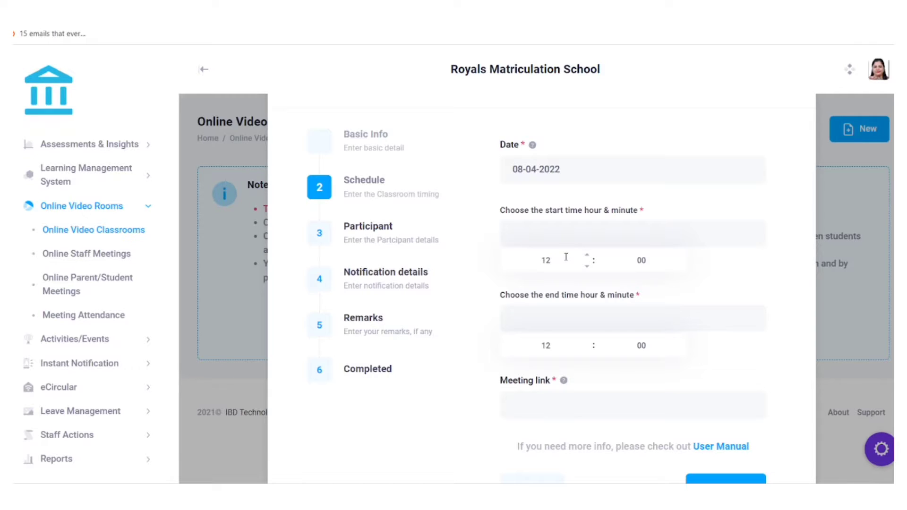
Set the class time from 15:30 to 17:00, then switch to the Zoom tab.
left_click(566, 257)
key("BackSpace")
type("15")
left_click(654, 265)
key("BackSpace")
type("30")
left_click(558, 346)
type("17")
left_click(649, 347)
left_click(698, 363)
scroll(527, 182, "down", 2)
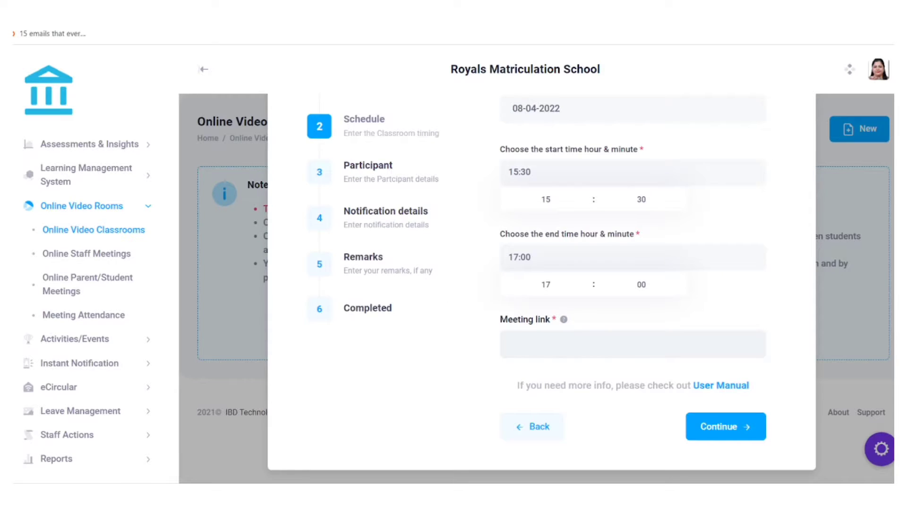
key("ctrl+Tab")
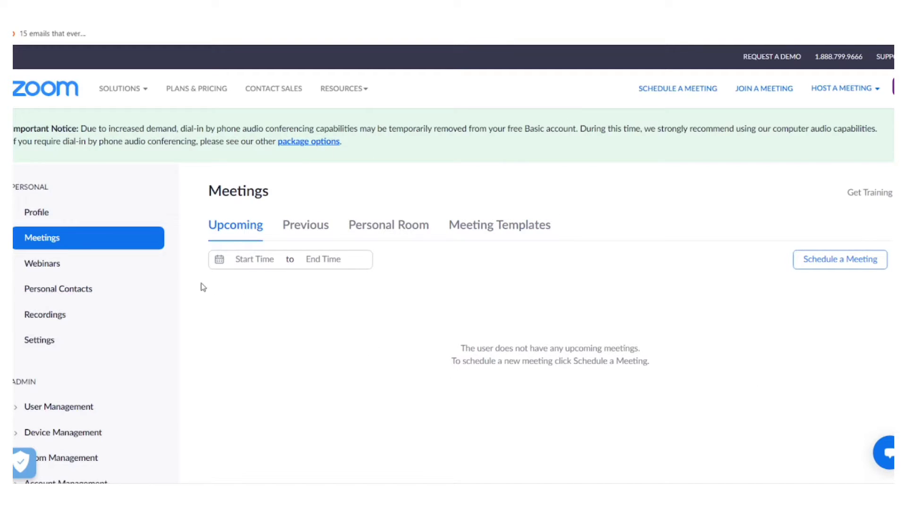
Open the Zoom profile page showing the personal meeting details.
left_click(893, 87)
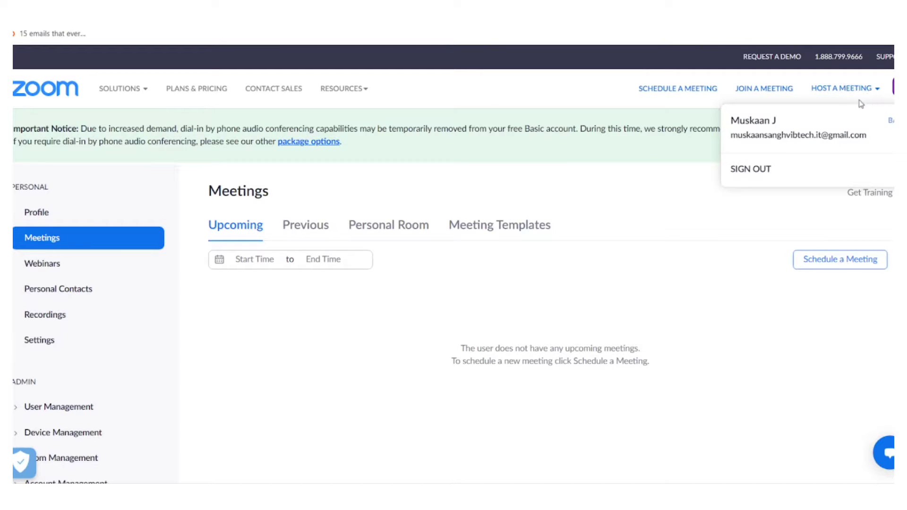
left_click(777, 122)
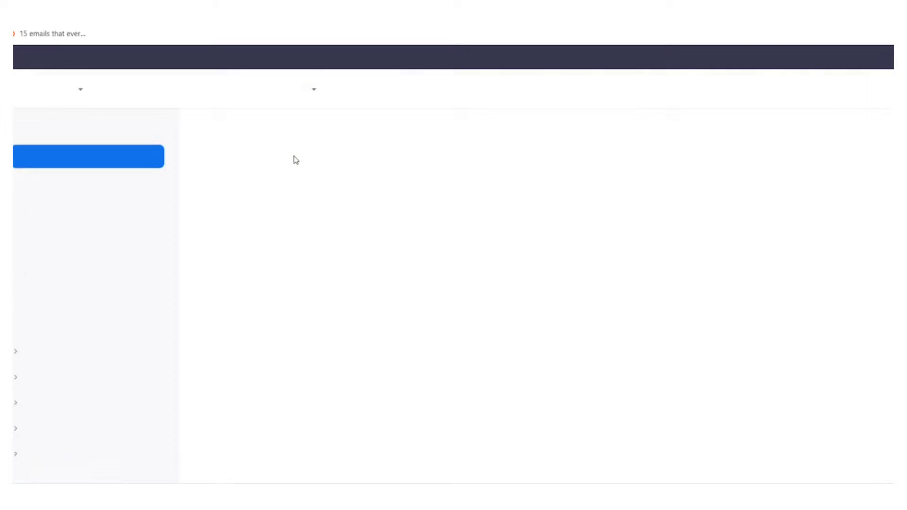
scroll(296, 160, "down", 10)
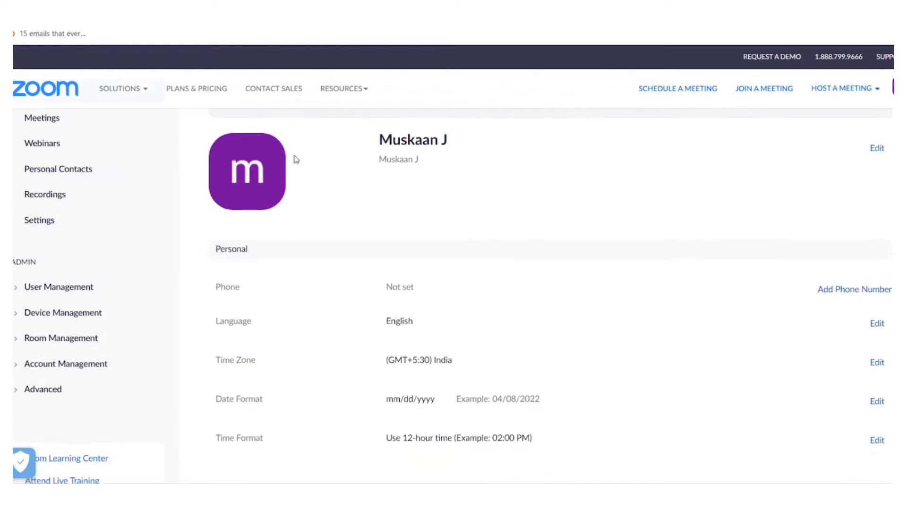
scroll(252, 175, "up", 1)
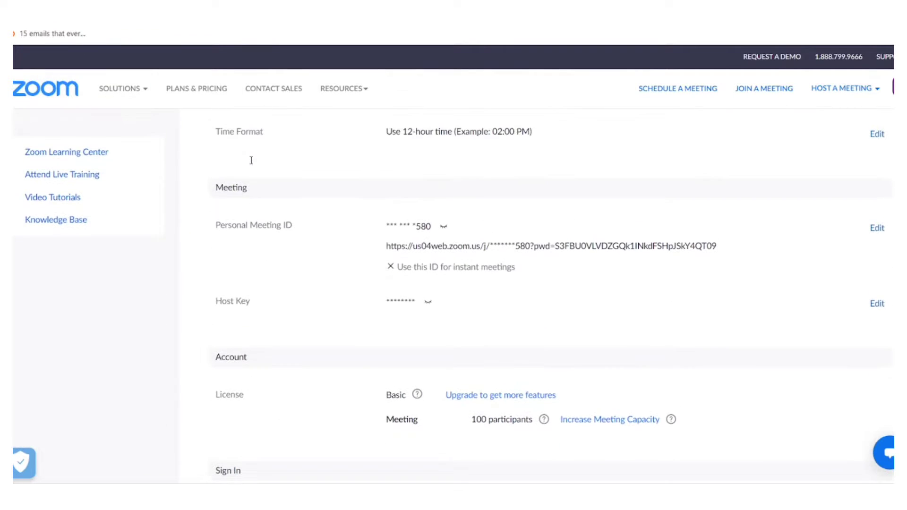
left_click_drag(250, 189, 212, 190)
left_click(258, 204)
scroll(257, 205, "down", 1)
left_click_drag(293, 176, 197, 165)
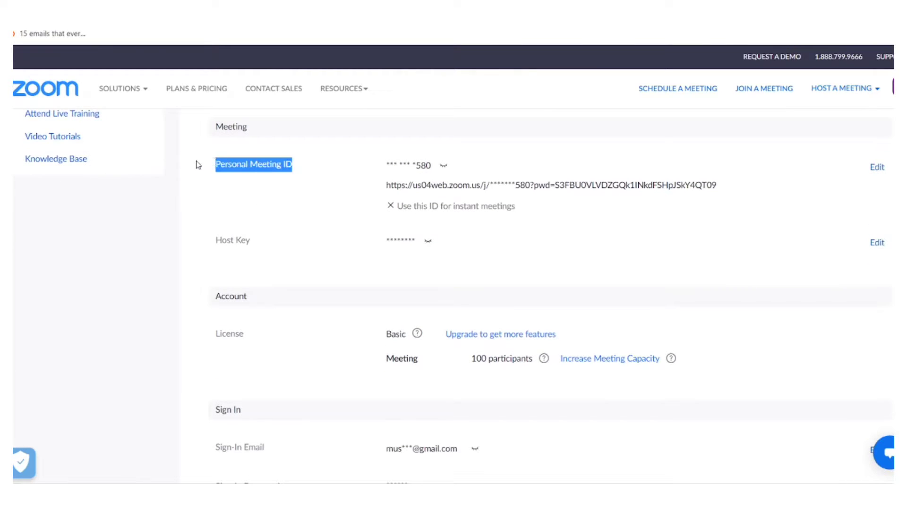
left_click(321, 173)
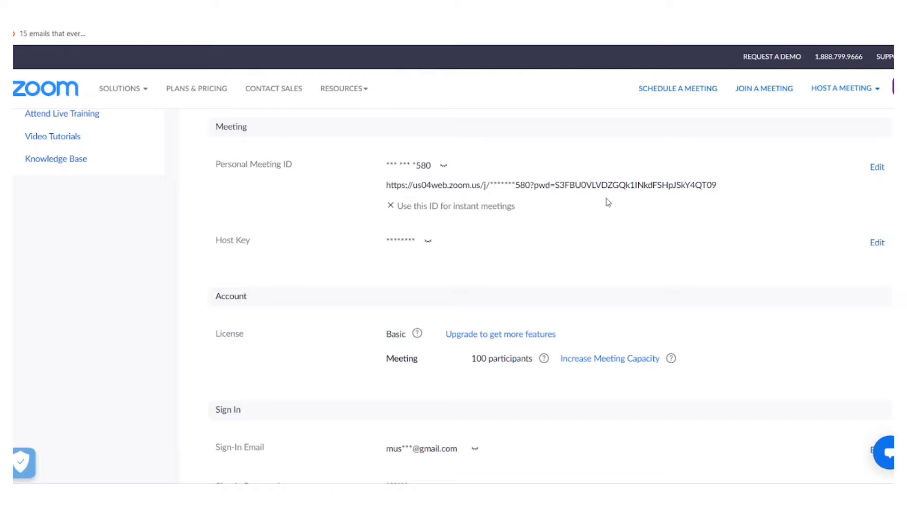
Copy the Zoom personal meeting link and paste it into the classroom's Meeting link.
left_click(445, 169)
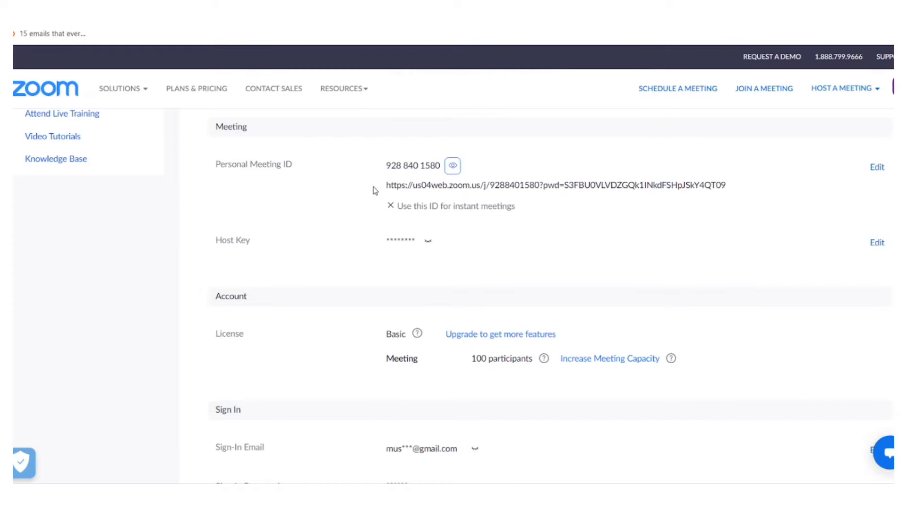
mouse_move(385, 188)
left_mouse_down()
mouse_move(730, 186)
mouse_move(386, 185)
left_mouse_up()
key("ctrl+c")
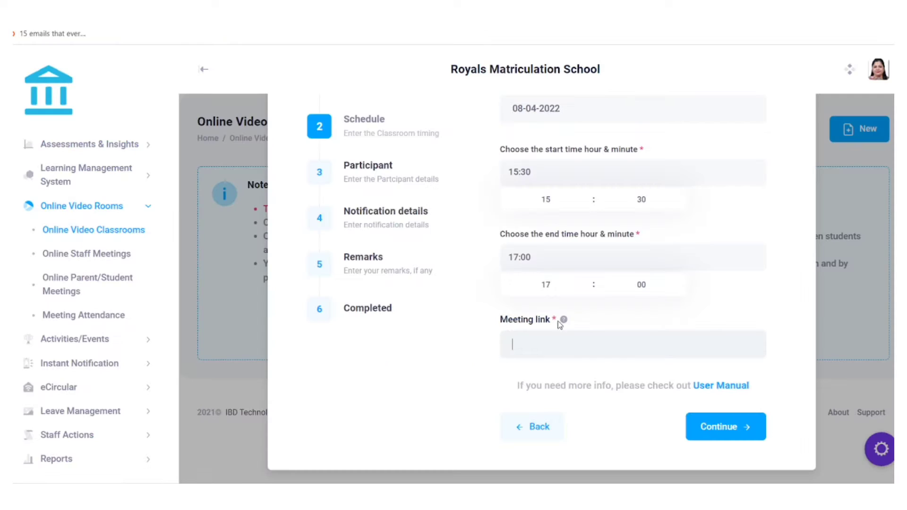
left_click(592, 343)
key("ctrl+v")
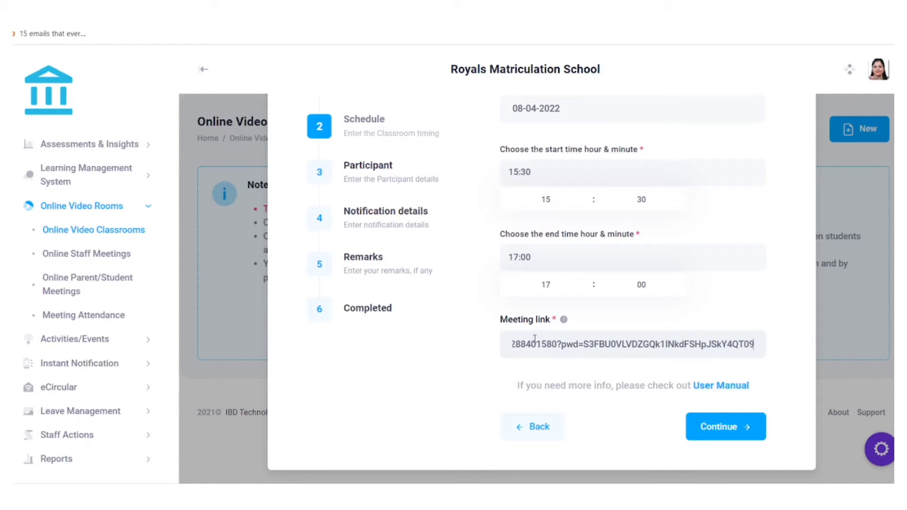
Choose class VI-A as participants, add remark 'online class for 6th maths', and submit.
left_click(729, 434)
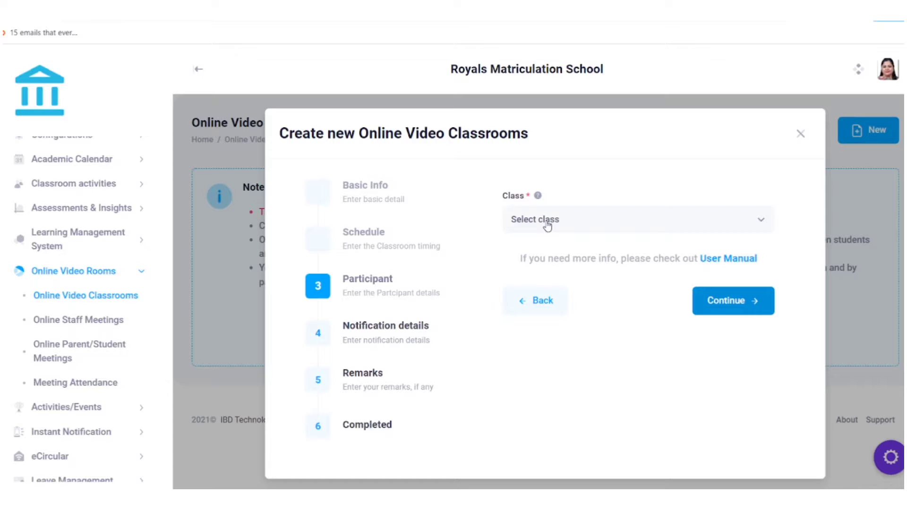
left_click(547, 221)
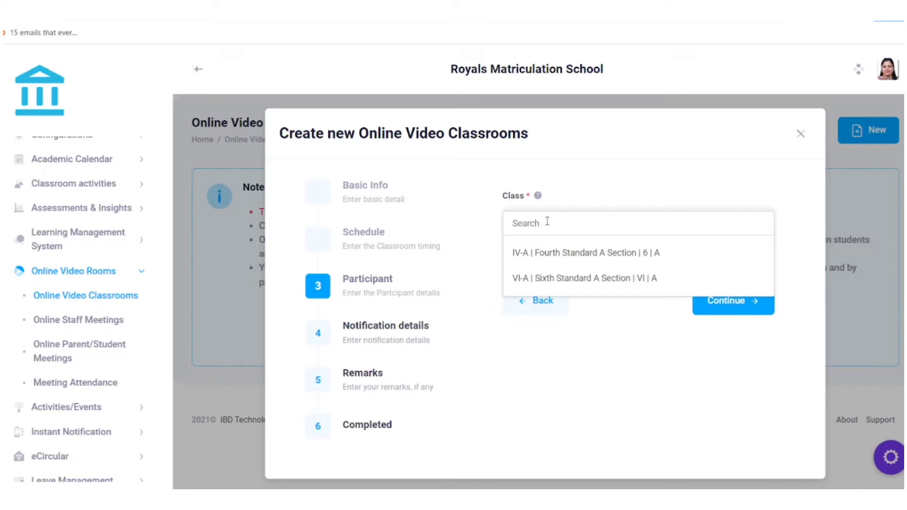
left_click(544, 280)
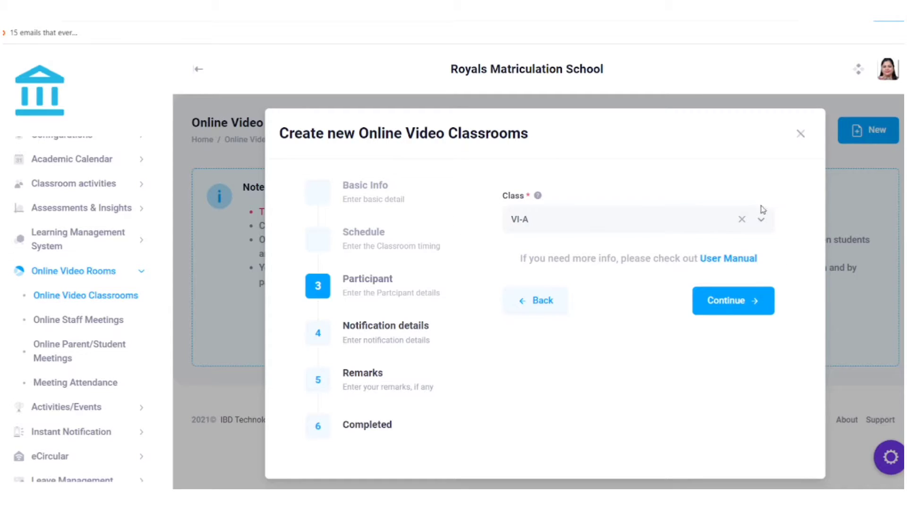
left_click(725, 306)
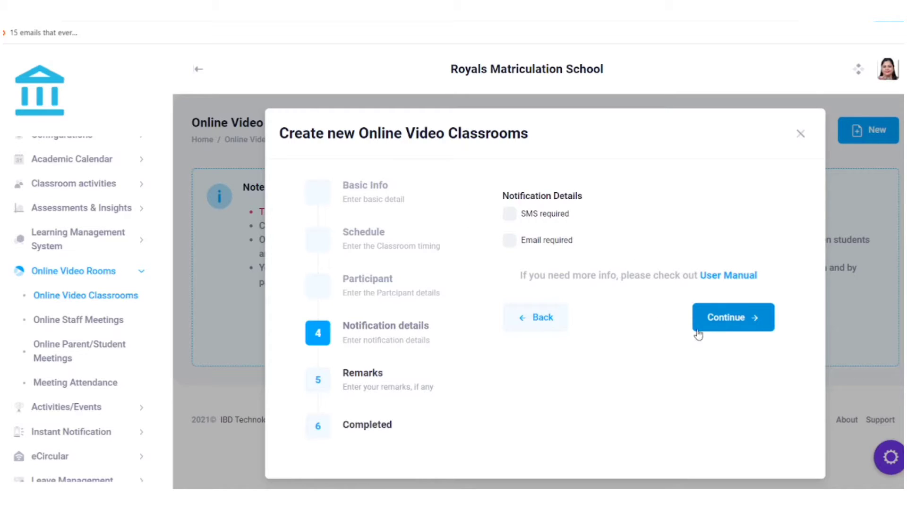
left_click(712, 326)
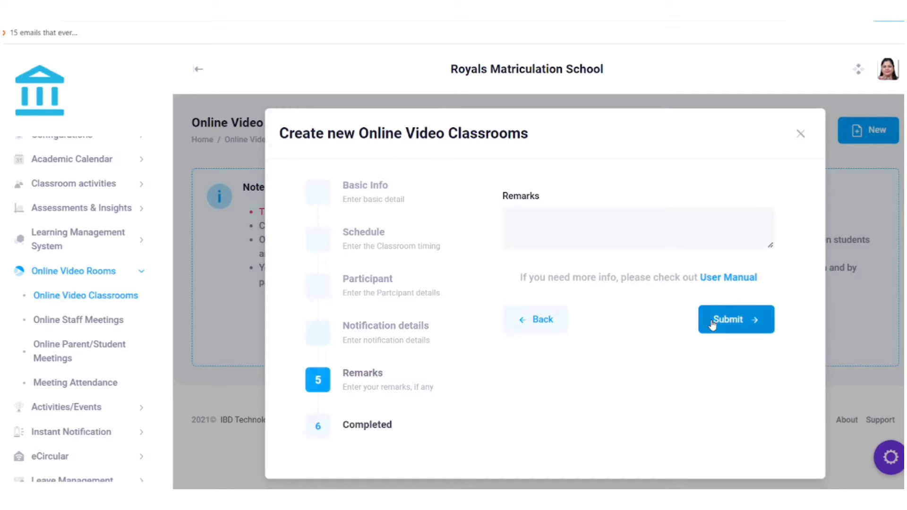
left_click(547, 235)
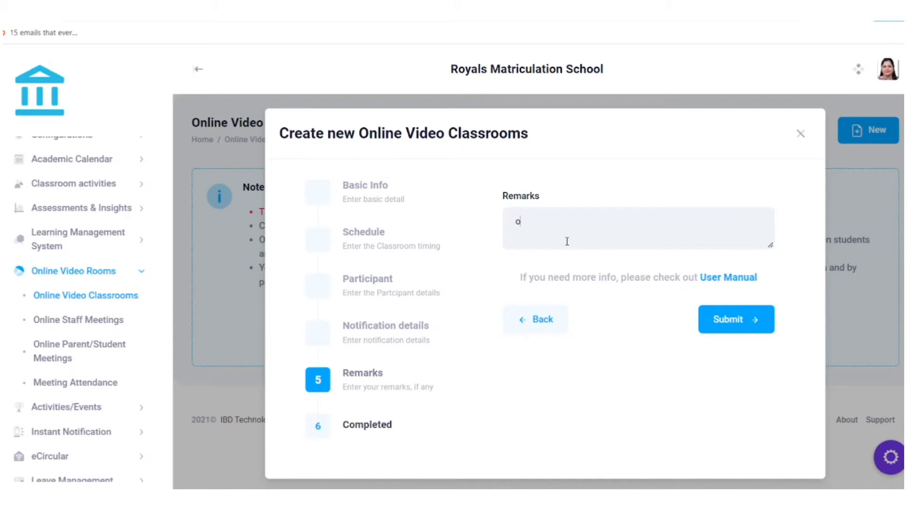
type("online class for 6th maths")
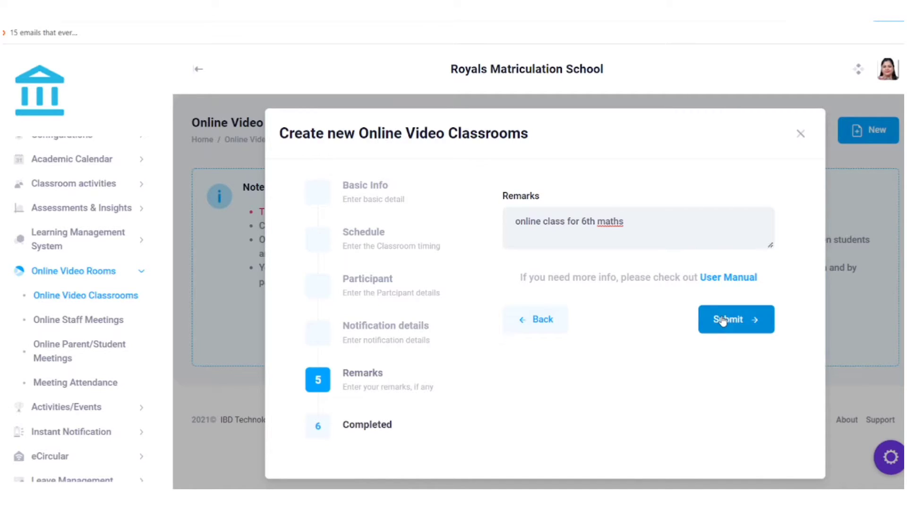
left_click(723, 320)
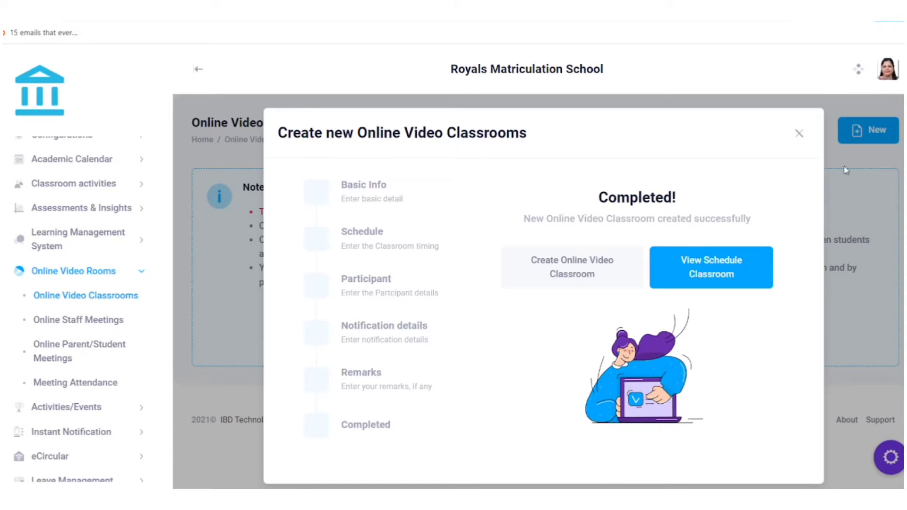
Dismiss the completion message and open the April 2022 Mathematics classrooms.
left_click(799, 134)
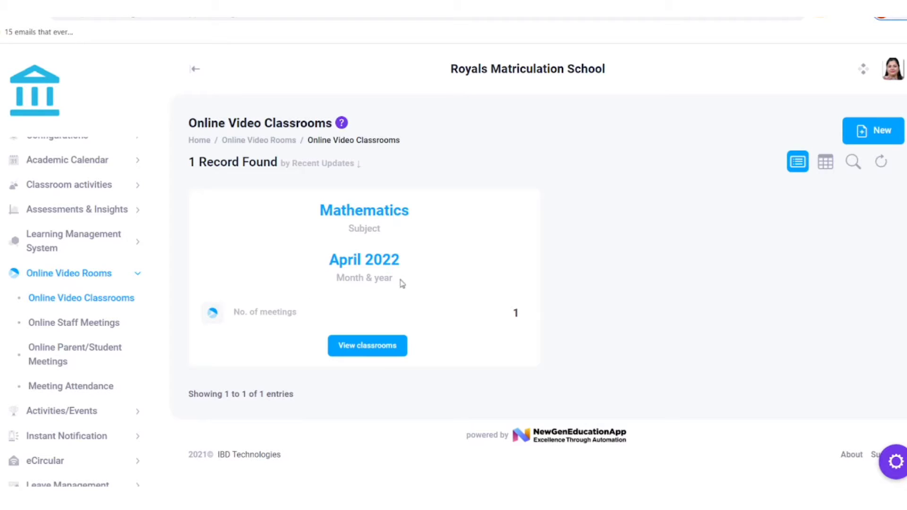
left_click(372, 347)
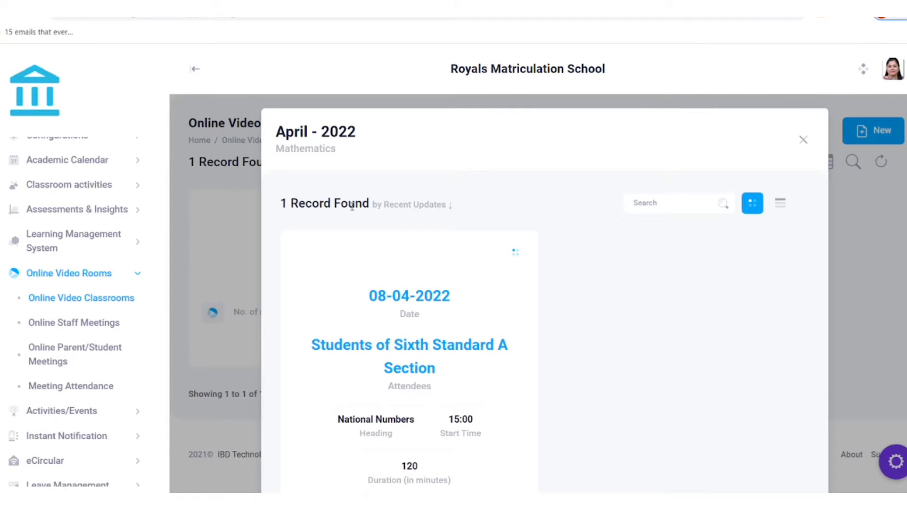
scroll(352, 207, "down", 2)
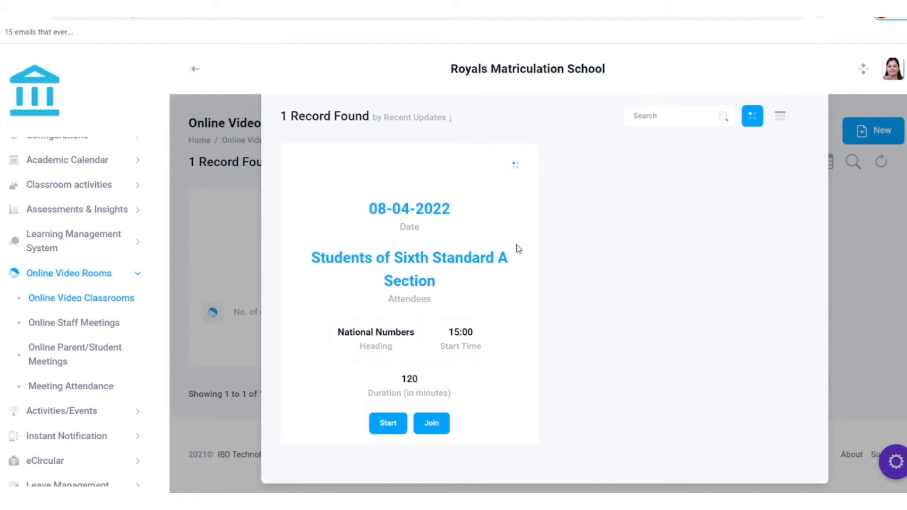
scroll(473, 236, "up", 2)
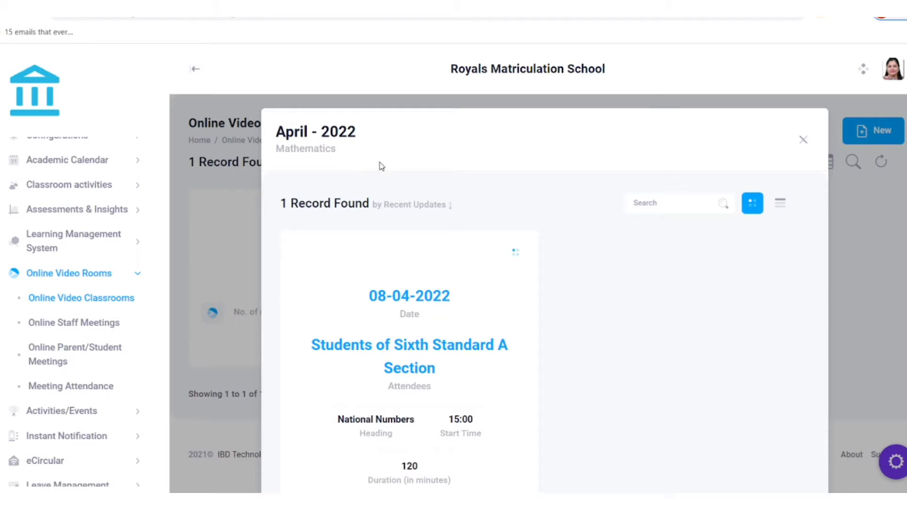
scroll(358, 266, "down", 2)
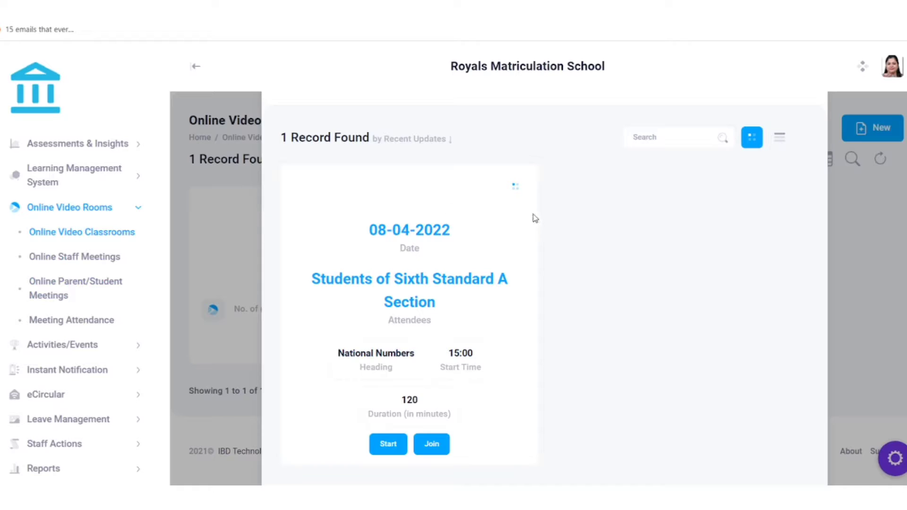
scroll(539, 231, "up", 2)
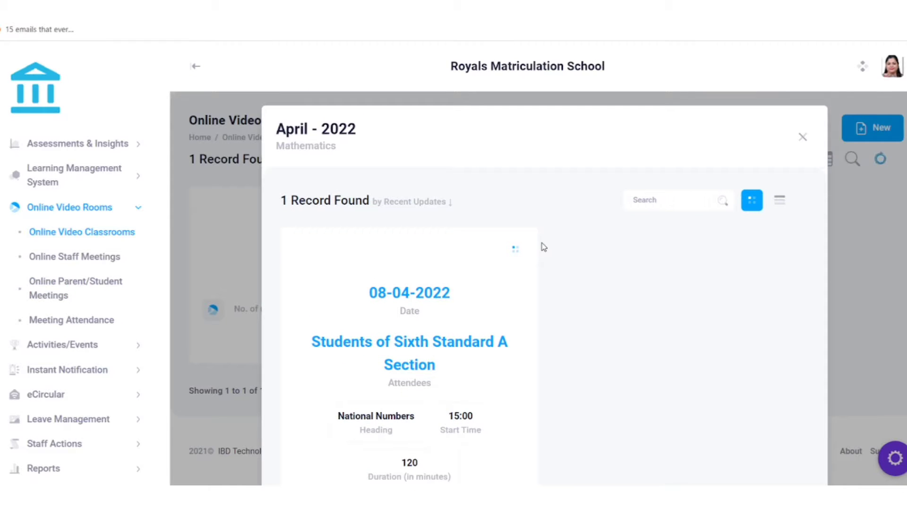
Open the National Numbers class for editing, discard without saving, and close the April view.
left_click(513, 255)
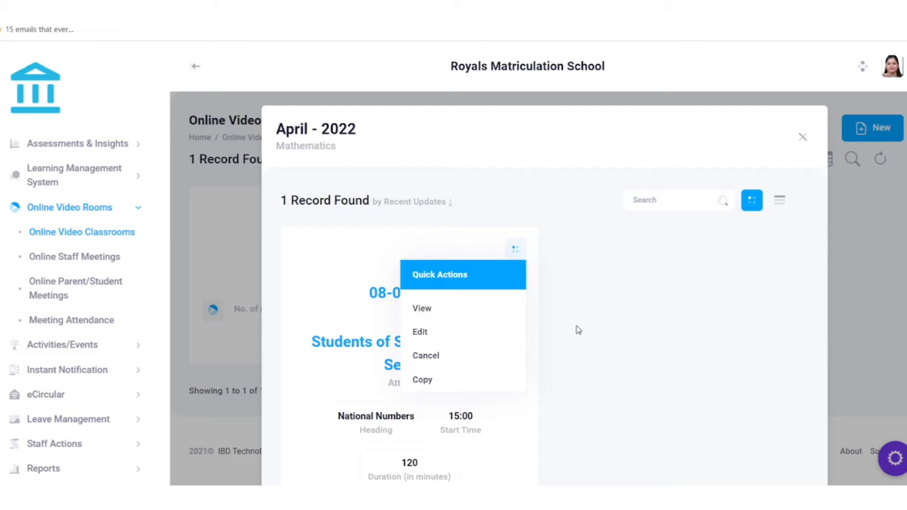
scroll(578, 330, "down", 1)
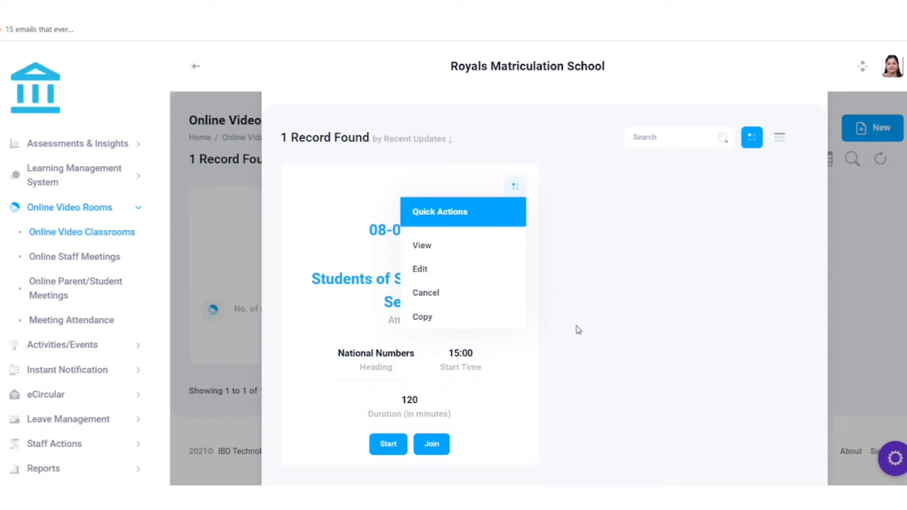
scroll(578, 330, "up", 1)
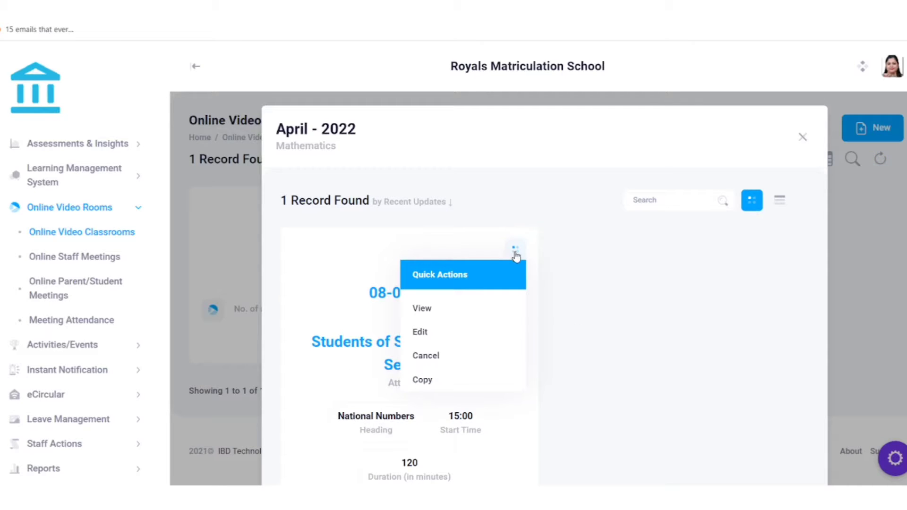
left_click(427, 333)
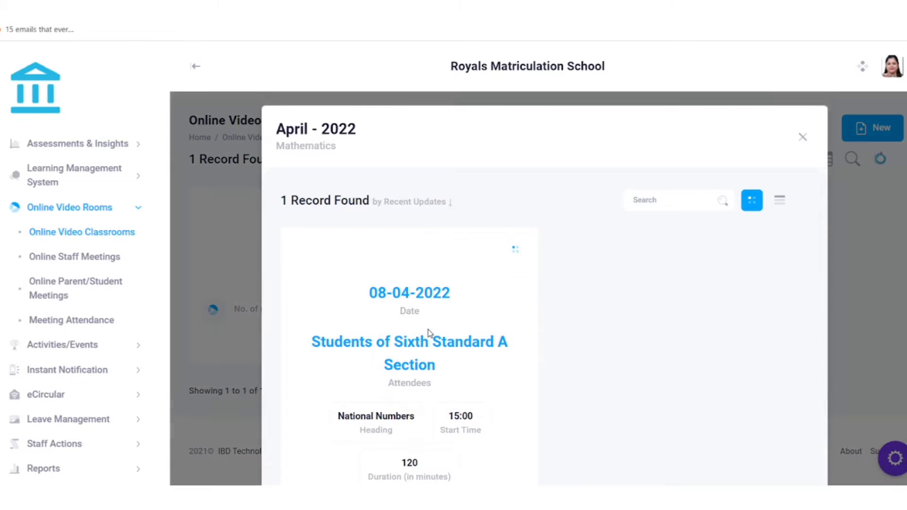
scroll(430, 334, "down", 12)
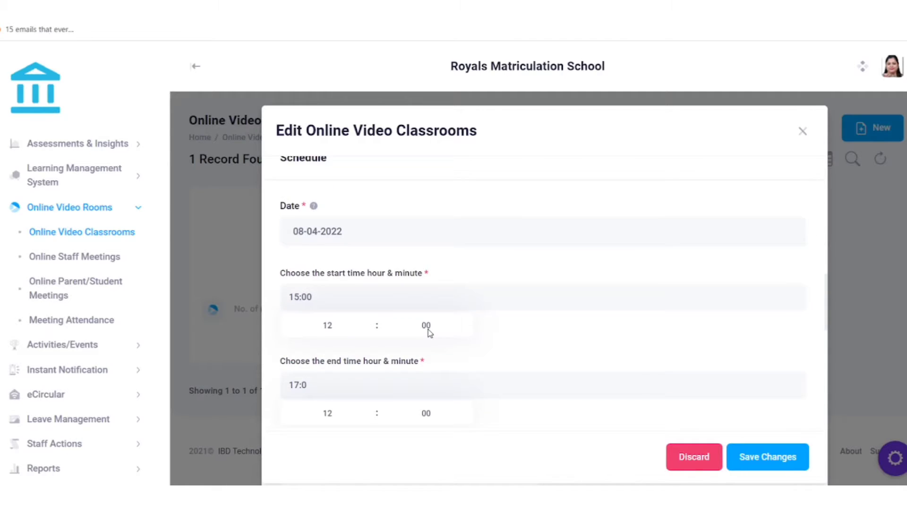
left_click(802, 131)
left_click(532, 360)
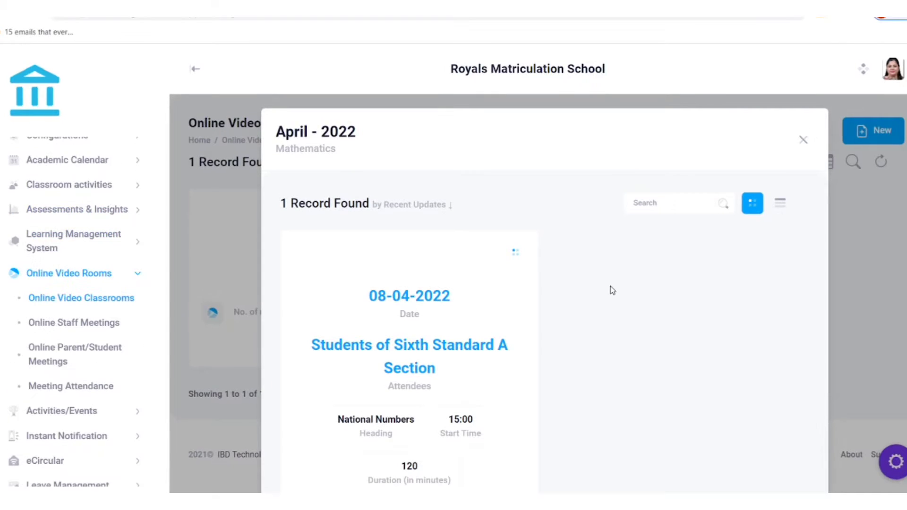
scroll(580, 281, "down", 2)
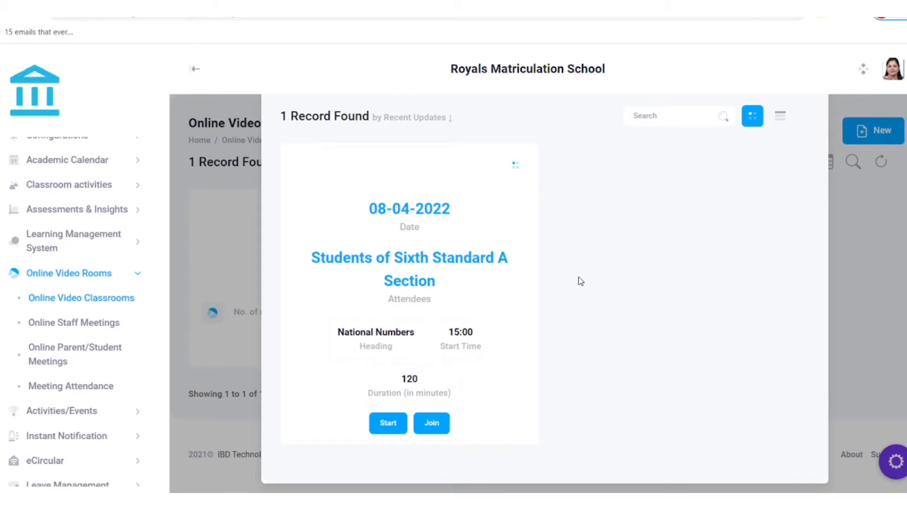
scroll(580, 281, "up", 2)
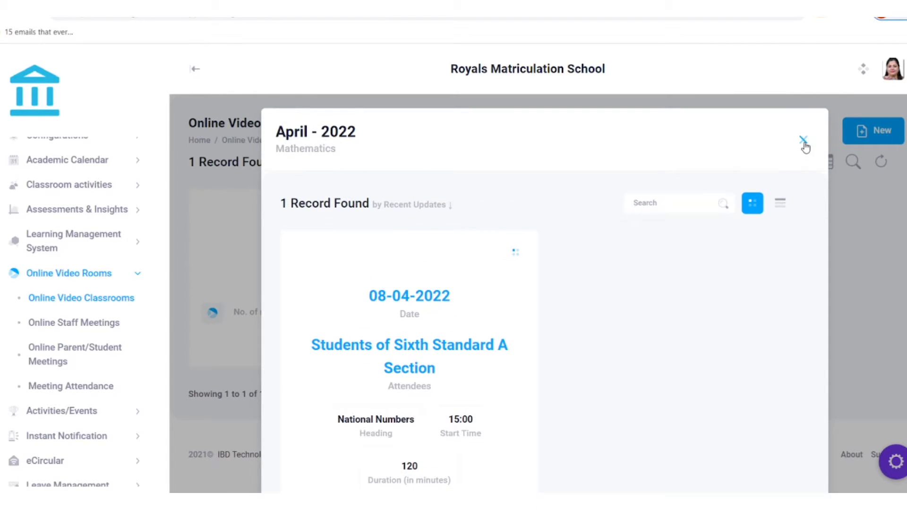
left_click(802, 136)
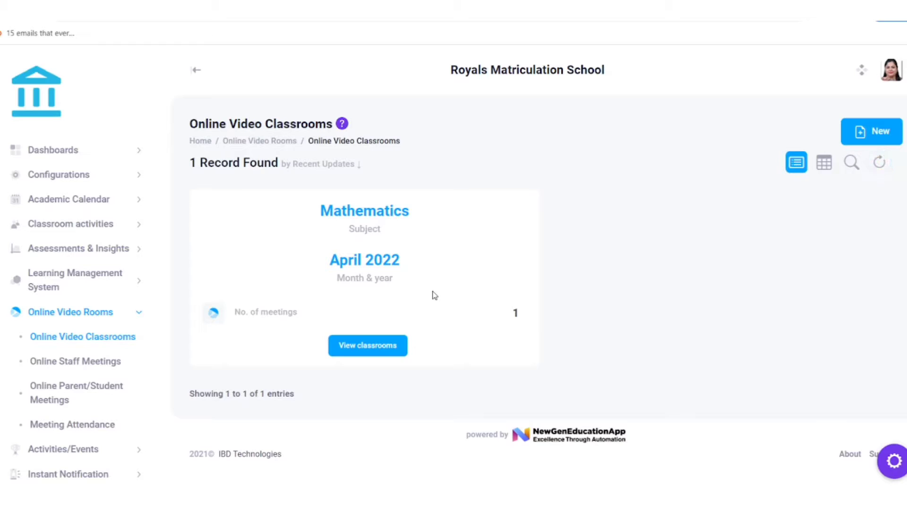
Open Review Notes About Students and the first student's notes.
left_click(65, 225)
scroll(101, 225, "down", 1)
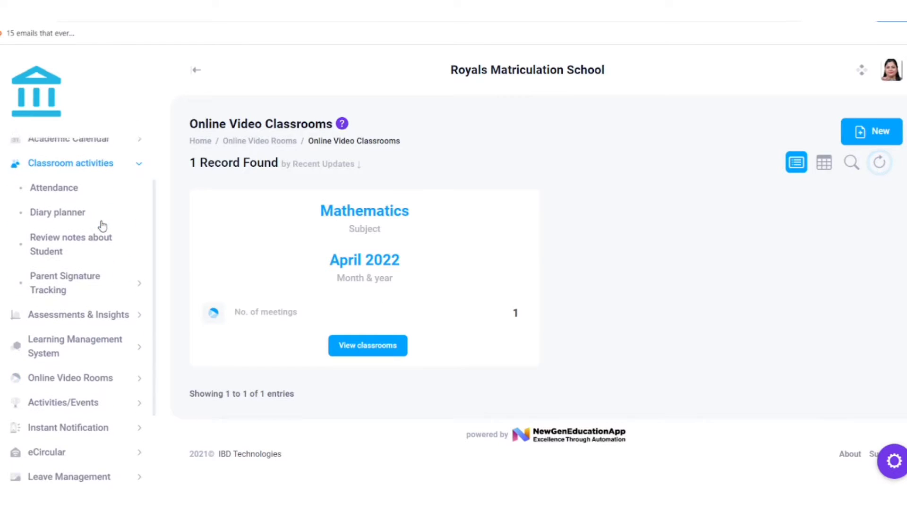
left_click(59, 240)
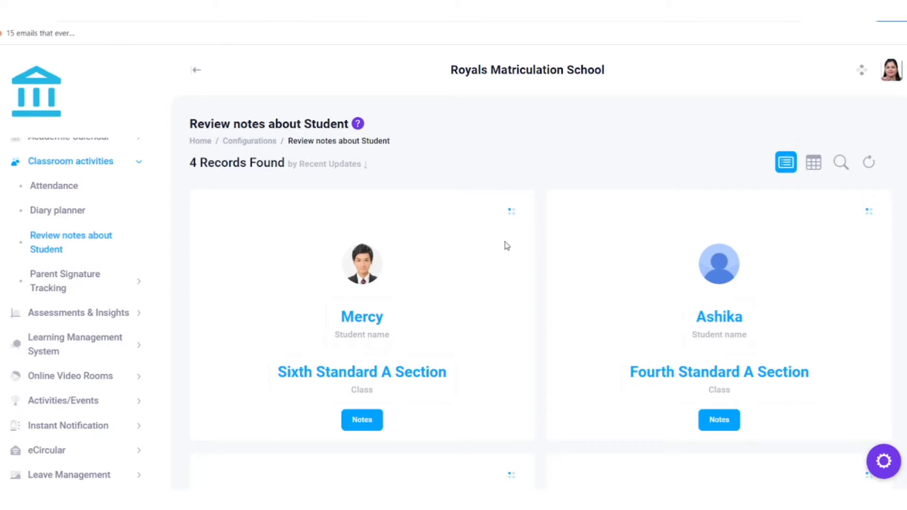
scroll(496, 248, "down", 1)
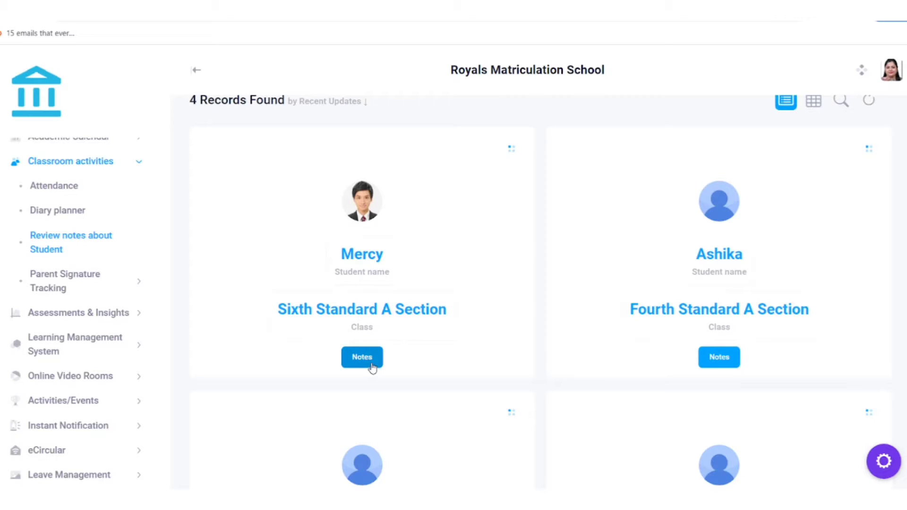
left_click_drag(340, 267, 445, 268)
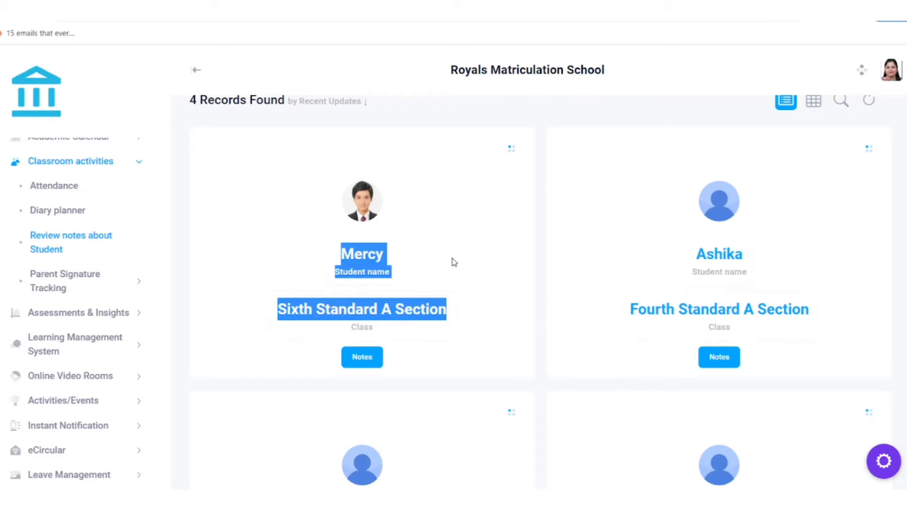
left_click(453, 259)
left_click(364, 357)
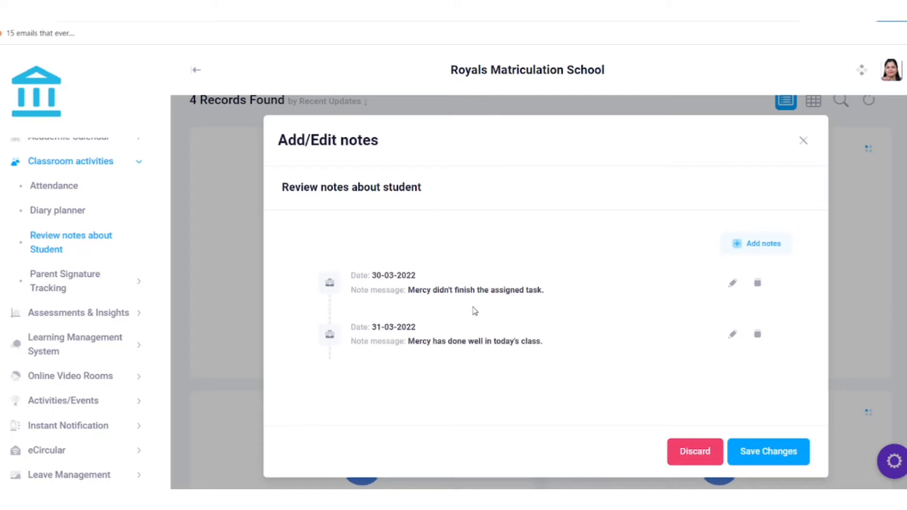
Add a note dated 08-04-2022 saying the student did well today, and save.
left_click(745, 251)
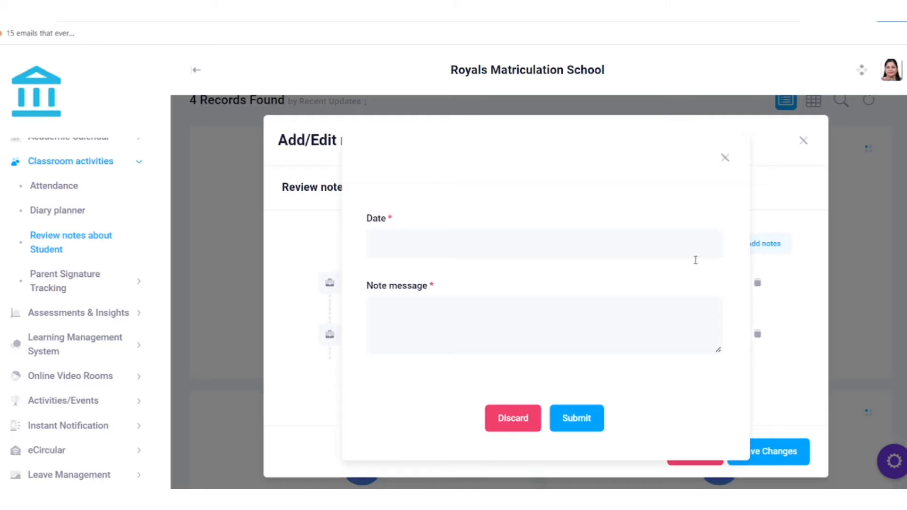
left_click(402, 248)
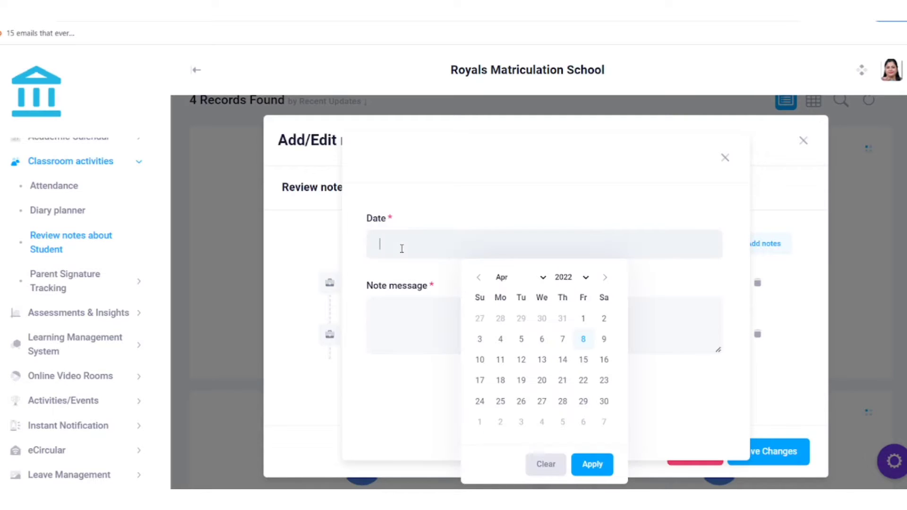
left_click(592, 464)
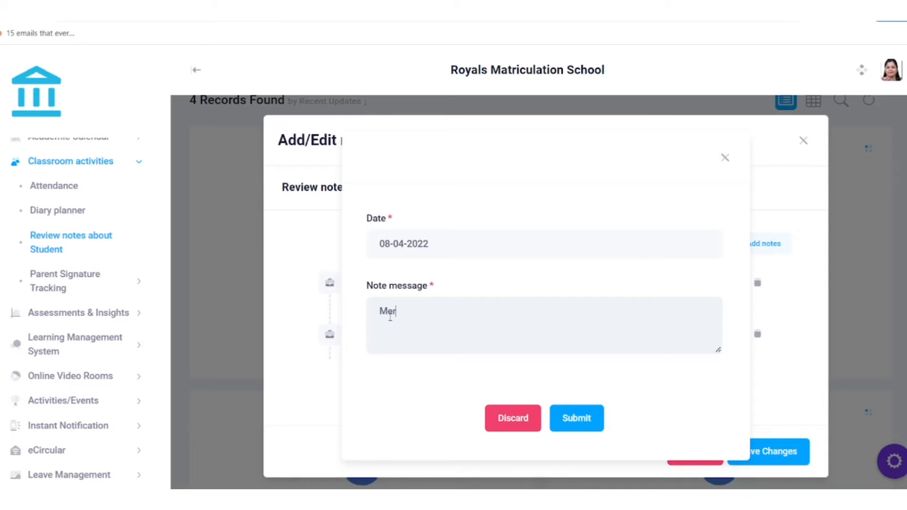
type("cy did well today")
left_click(575, 420)
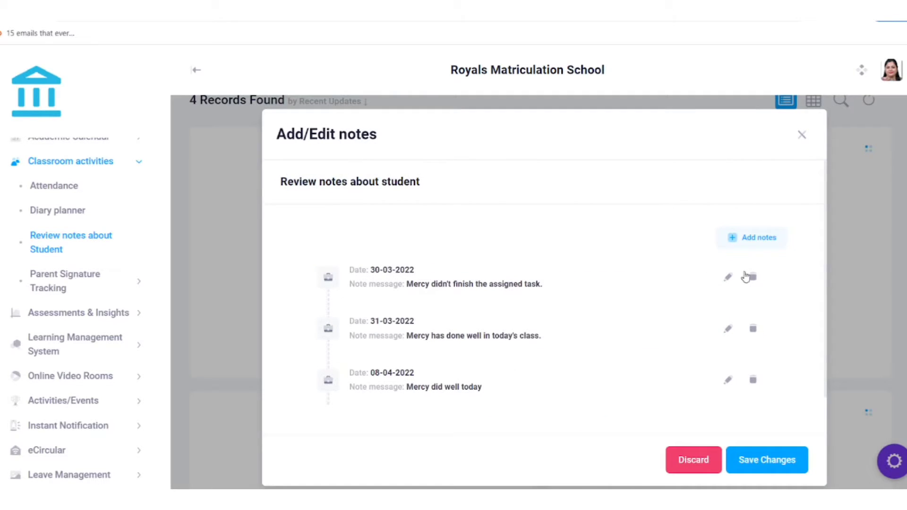
scroll(770, 276, "down", 1)
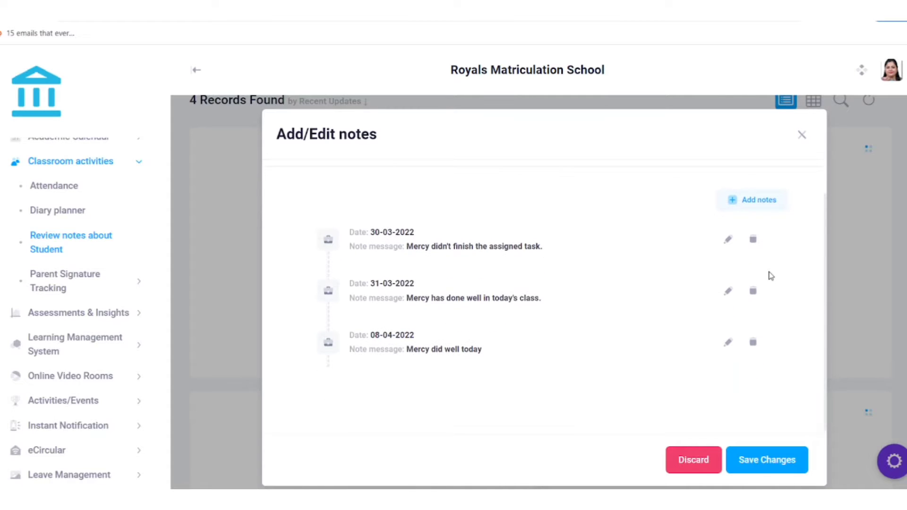
left_click(749, 461)
left_click(541, 285)
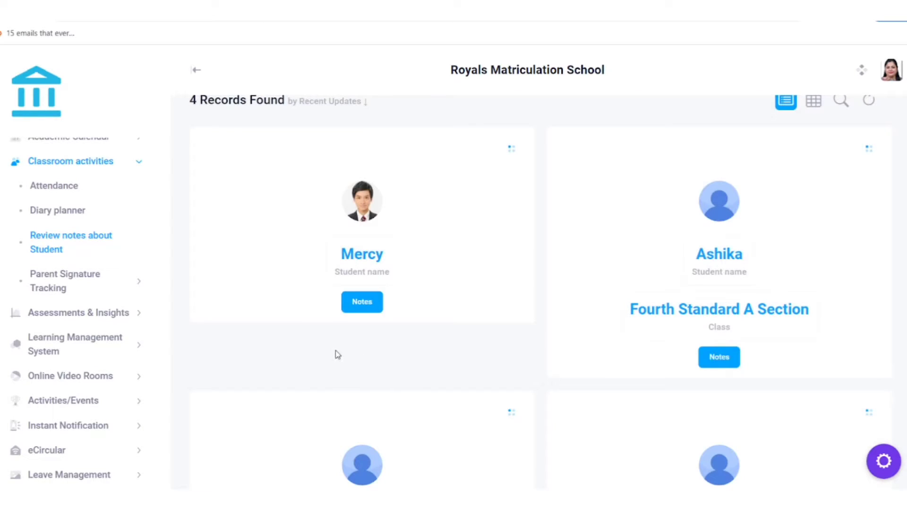
Go to Online Staff Meetings and start creating a new staff meeting.
left_click(868, 101)
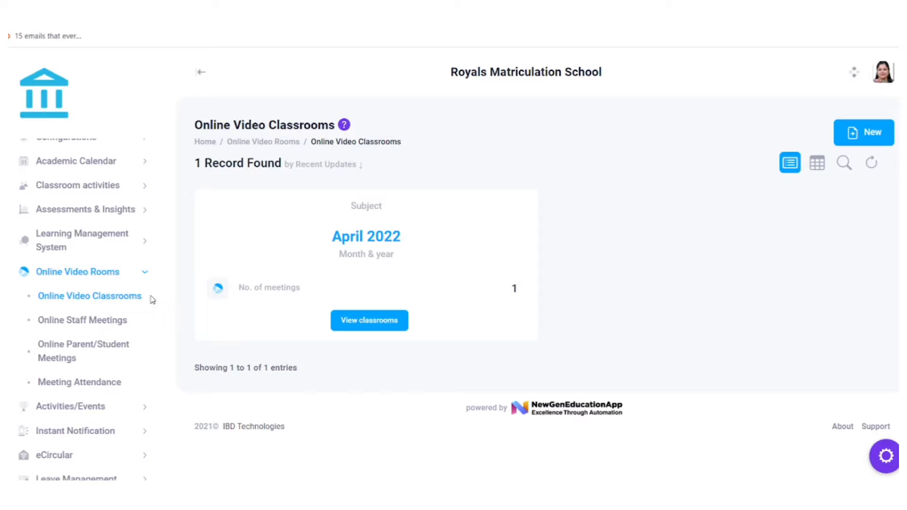
left_click(103, 323)
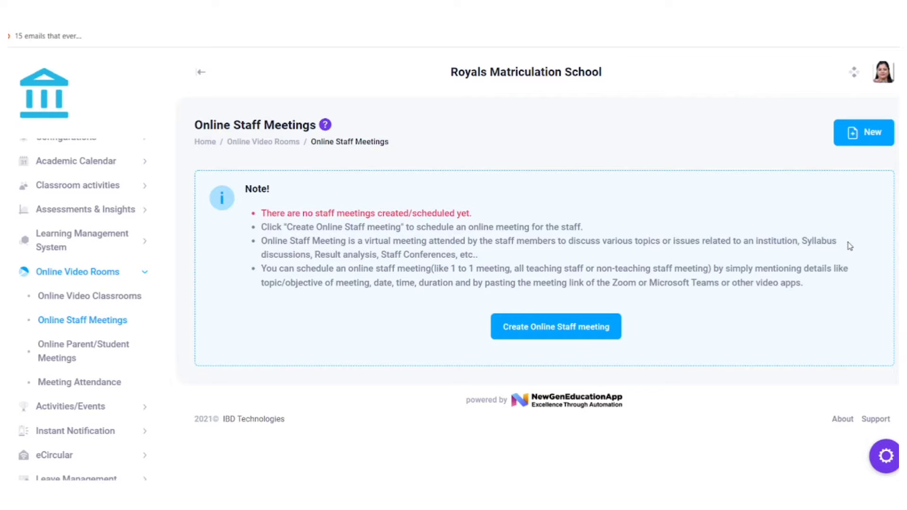
left_click(548, 339)
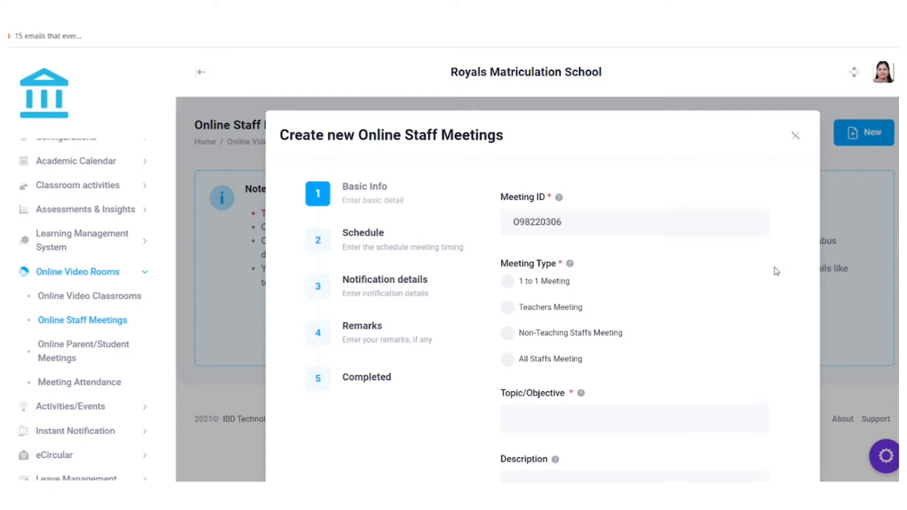
scroll(702, 282, "down", 2)
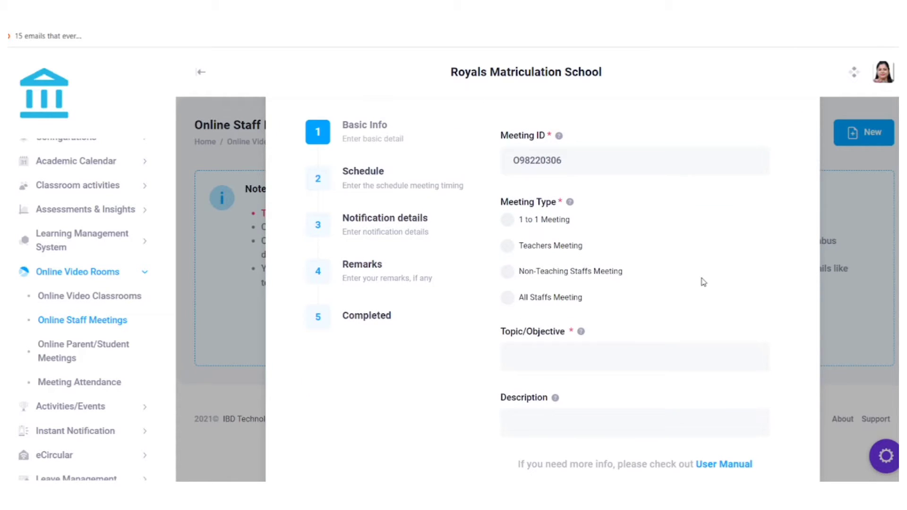
scroll(602, 219, "down", 2)
scroll(520, 226, "up", 2)
scroll(607, 251, "down", 2)
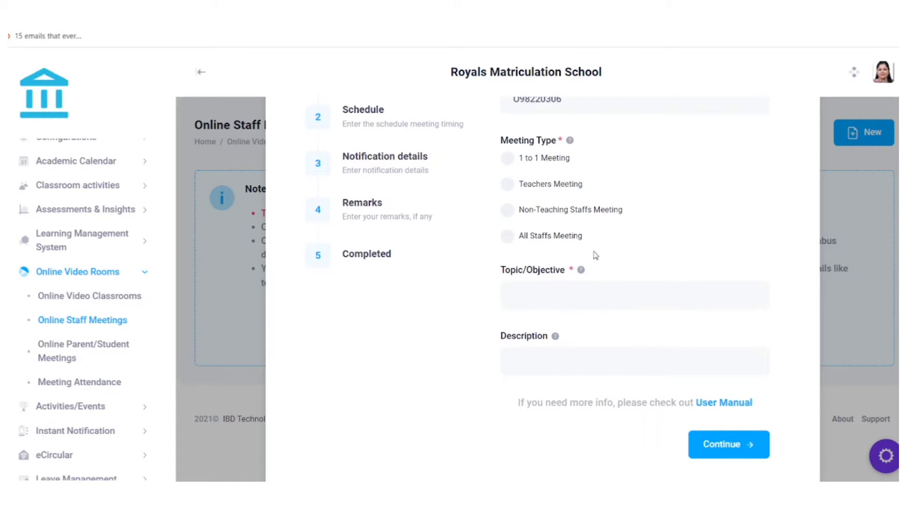
Make it a Teachers Meeting with topic 'Review Meeting' and continue to scheduling.
left_click(506, 184)
scroll(666, 208, "down", 1)
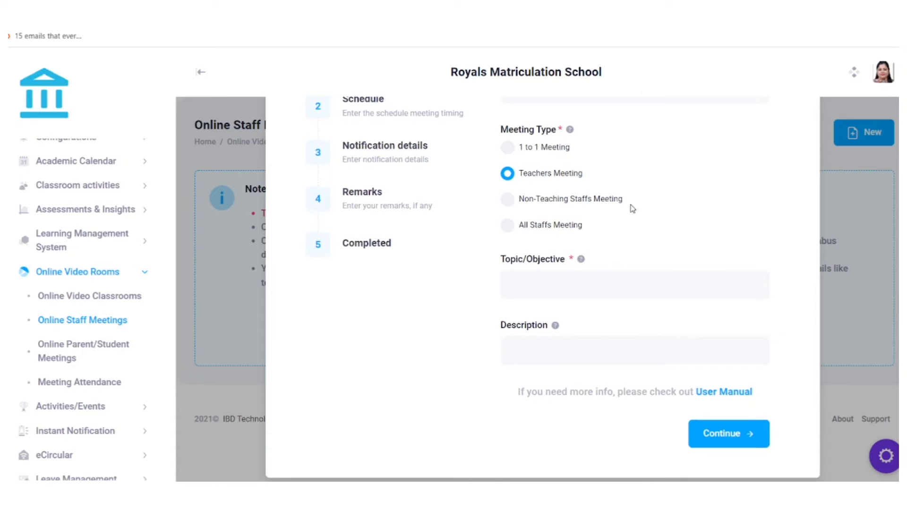
left_click(526, 287)
left_click(532, 316)
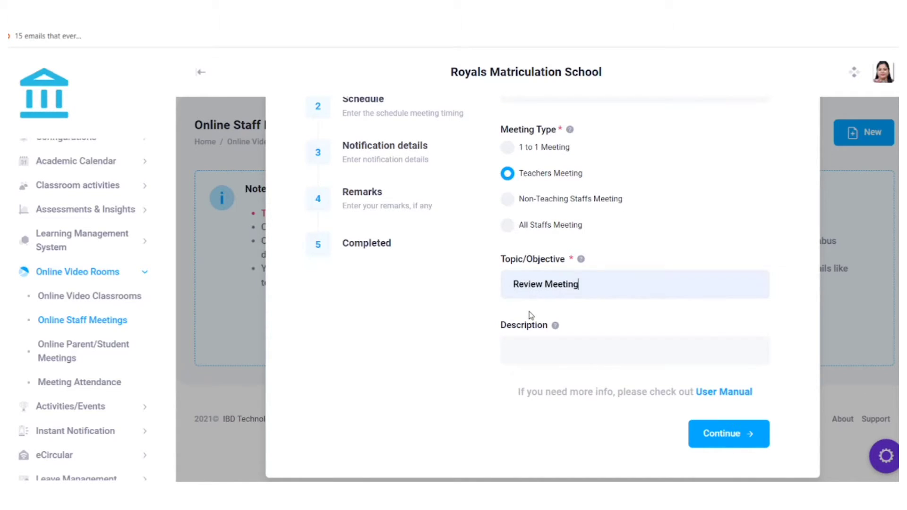
left_click(515, 351)
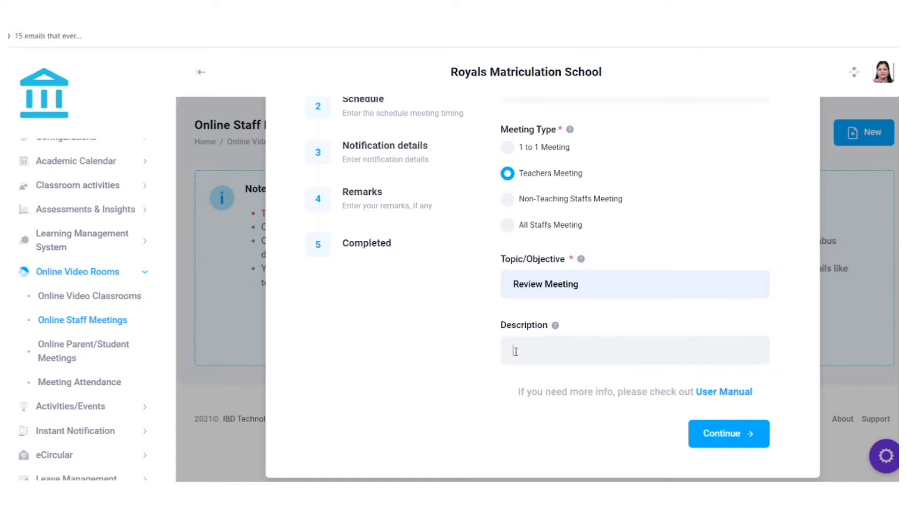
left_click(722, 434)
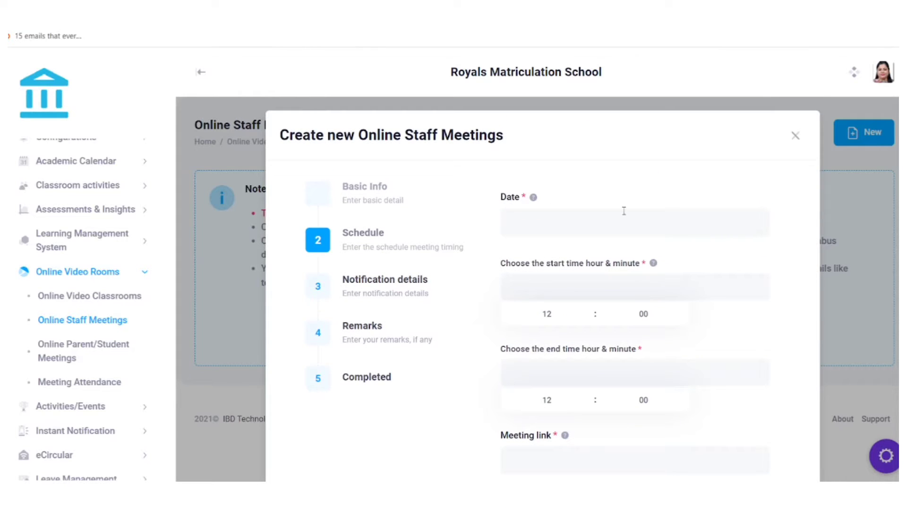
Schedule the staff meeting for 08-04-2022 from 15:00 to 17:00.
left_click(535, 226)
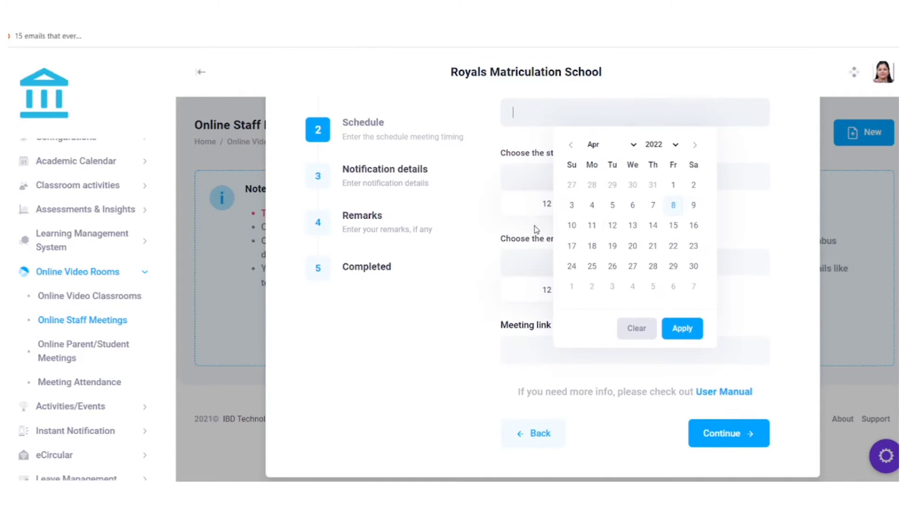
left_click(681, 328)
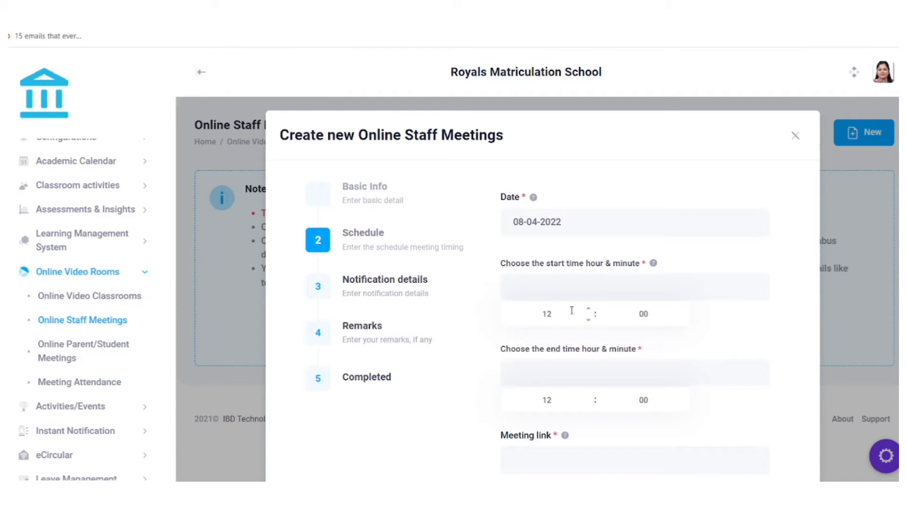
left_click(571, 311)
key("BackSpace")
type("15")
left_click(576, 400)
key("BackSpace")
type("17")
Paste the Zoom link into Meeting link and continue to notification details.
scroll(587, 338, "down", 2)
scroll(586, 337, "down", 1)
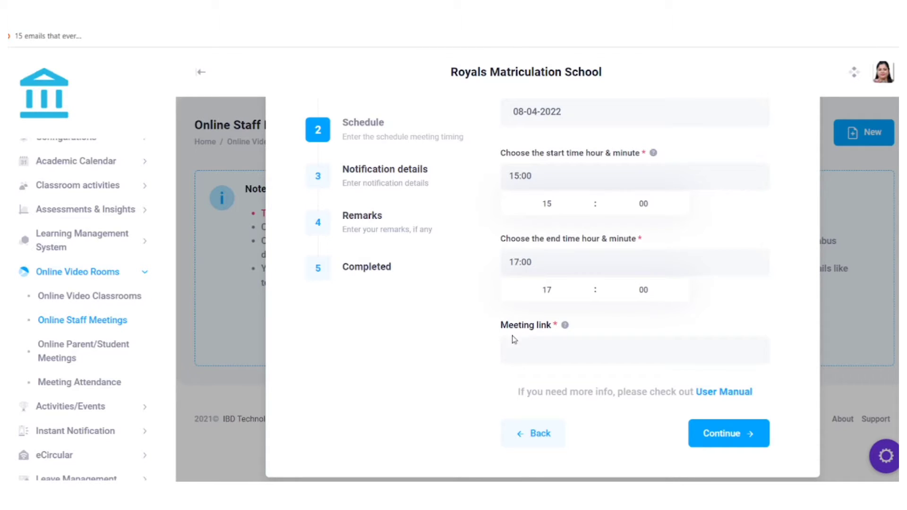
key("ctrl+v")
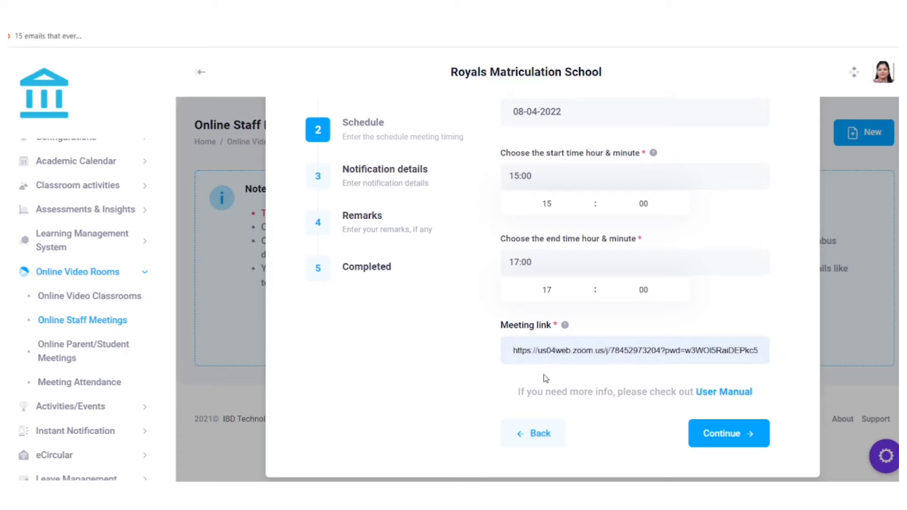
key("ctrl+a")
key("ctrl+v")
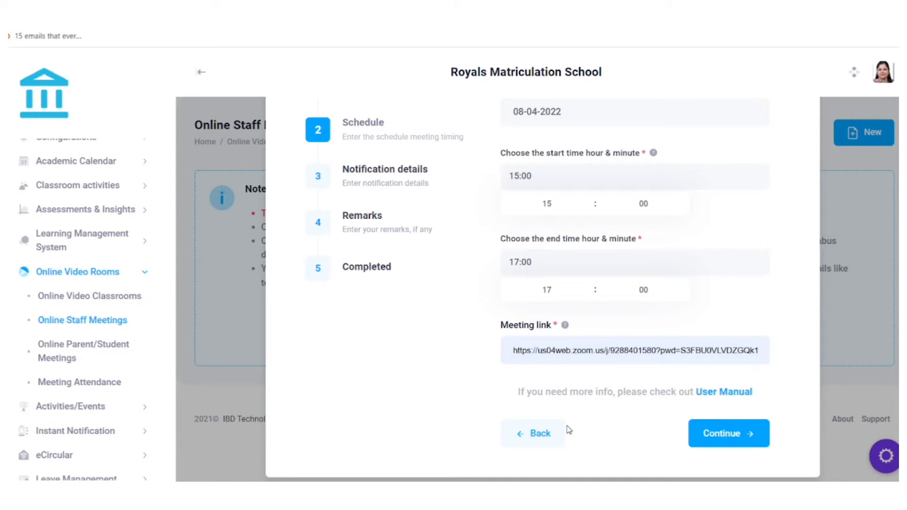
left_click(569, 430)
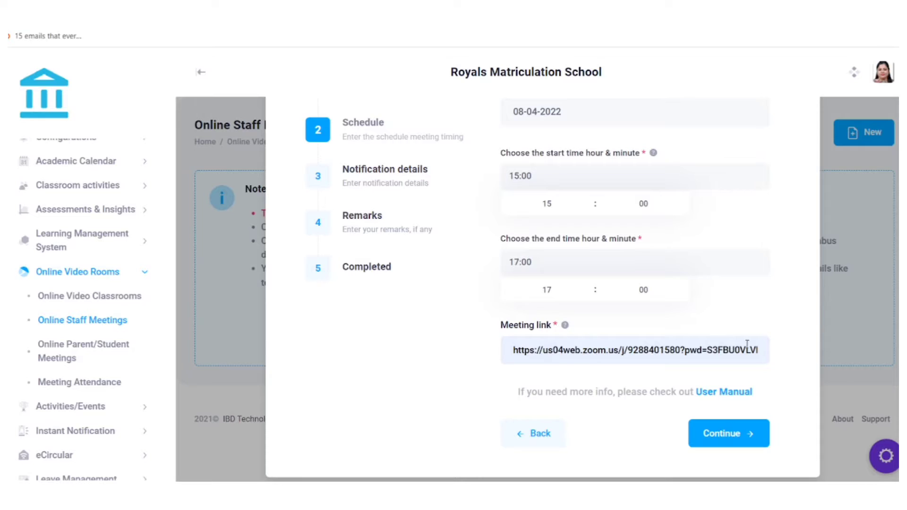
left_click(714, 435)
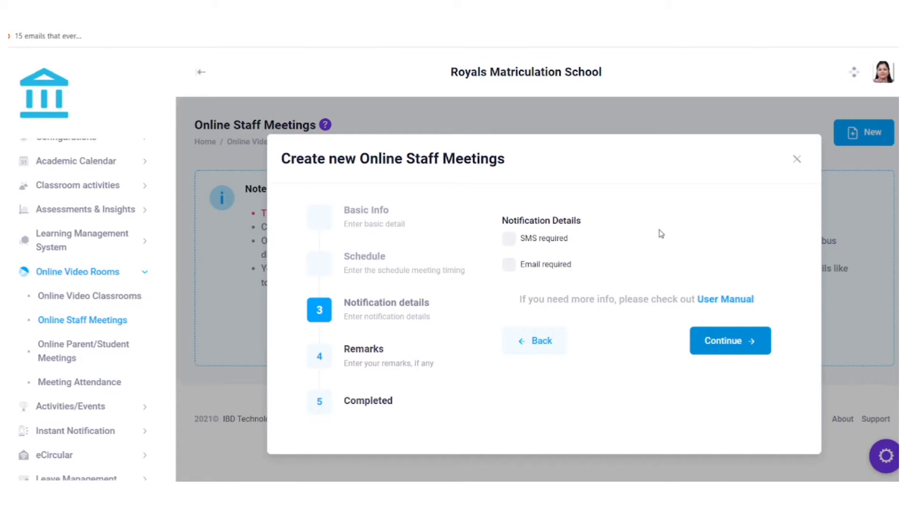
Submit the staff meeting with the remark 'Staff meeting today' and dismiss the Completed message.
left_click(710, 342)
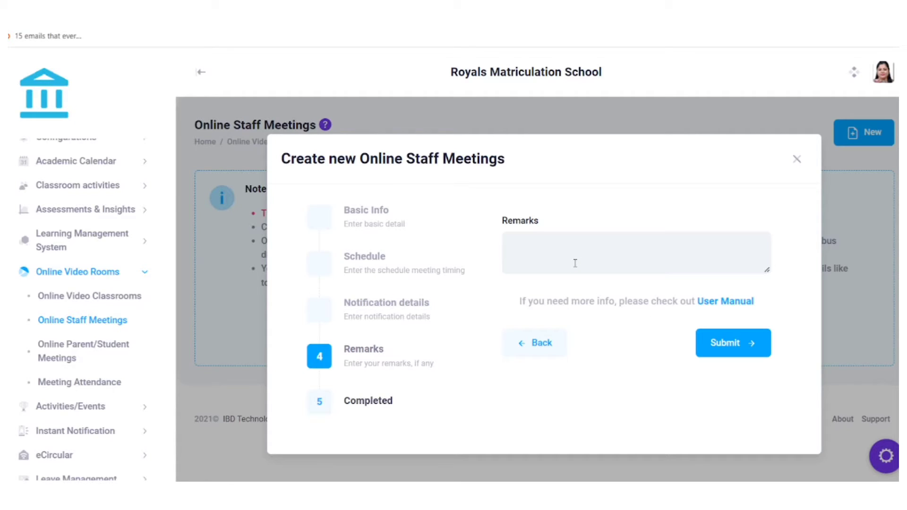
type("Staff meeting today")
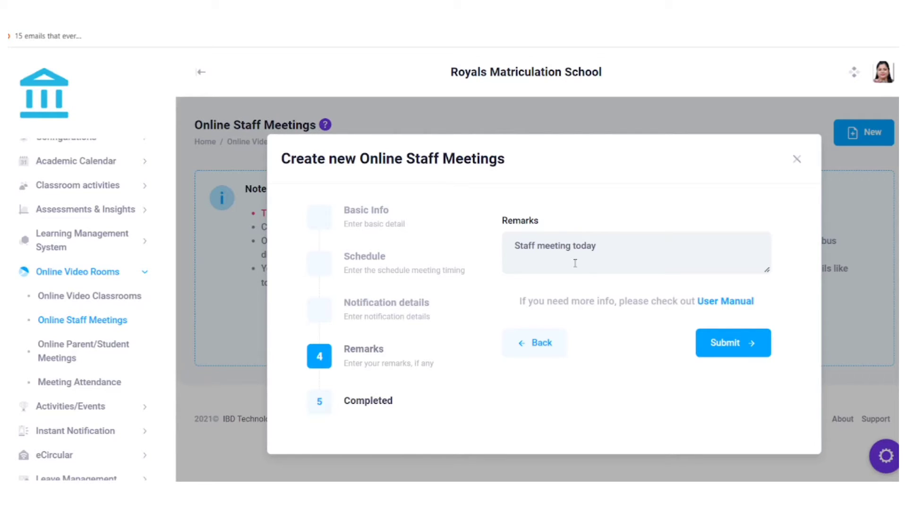
left_click(729, 346)
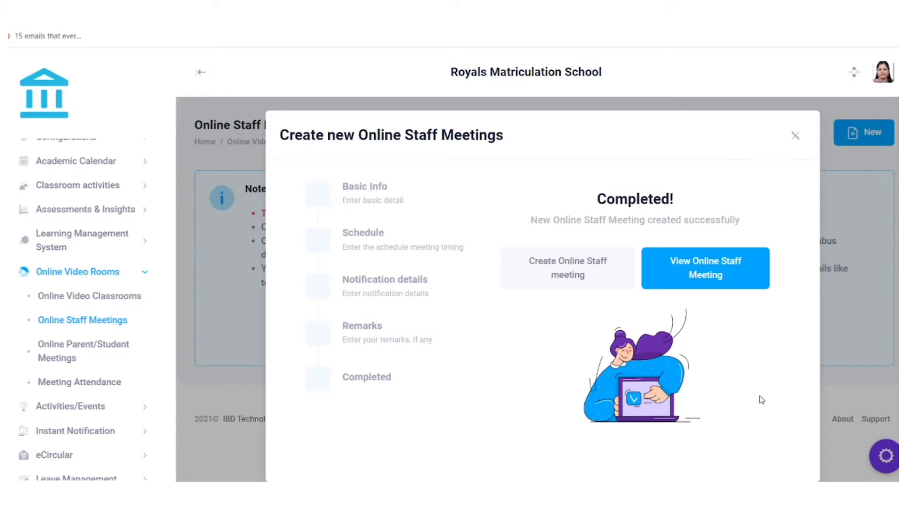
left_click(795, 136)
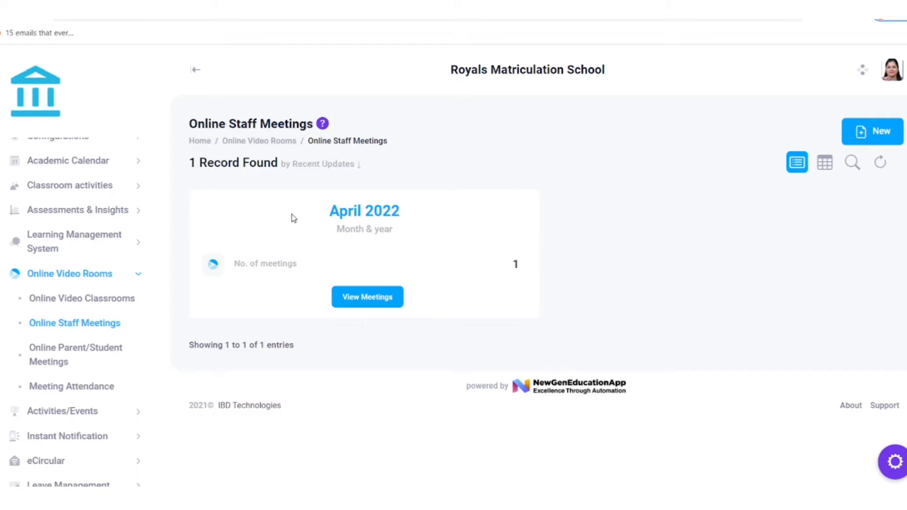
Bring up April 2022's staff meetings, showing the 08-04-2022 Review Meeting at 15:00 for 120 minutes.
left_click_drag(313, 217, 449, 212)
left_click(505, 199)
left_click(392, 296)
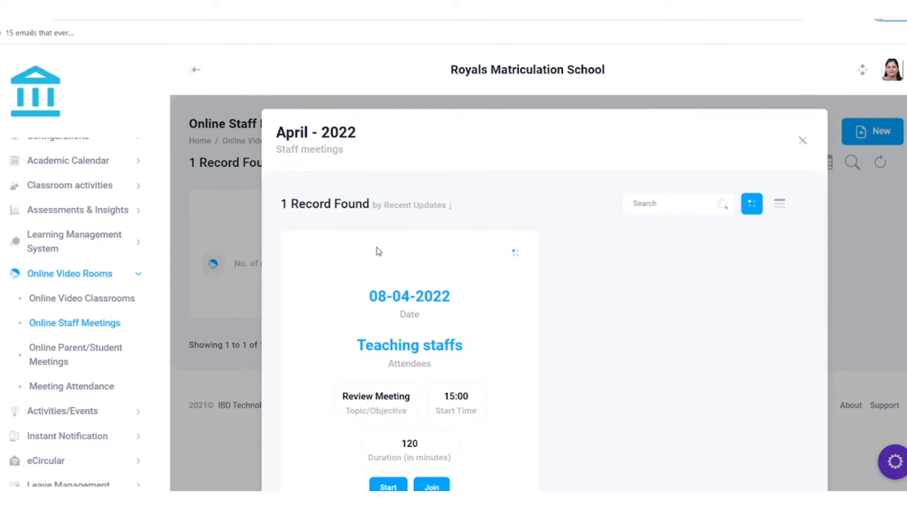
scroll(373, 254, "down", 2)
scroll(520, 219, "up", 2)
scroll(469, 148, "down", 2)
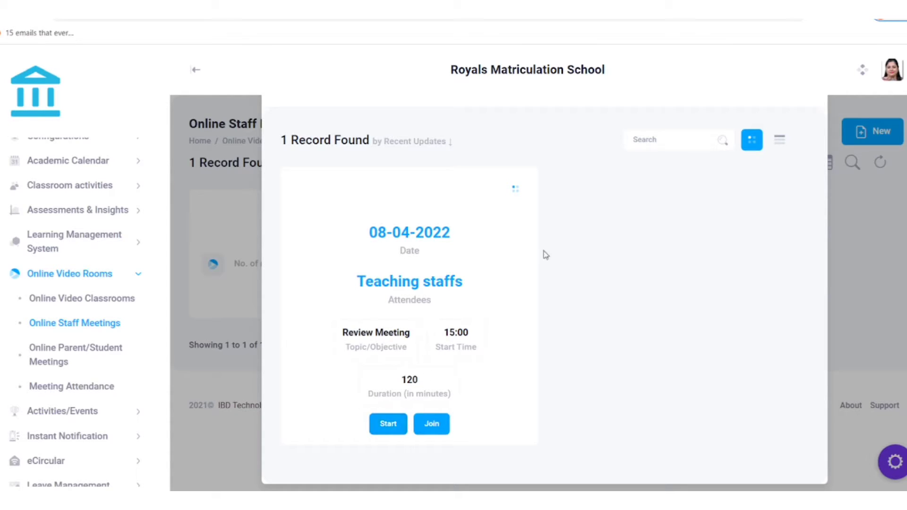
scroll(643, 217, "up", 2)
left_click(803, 140)
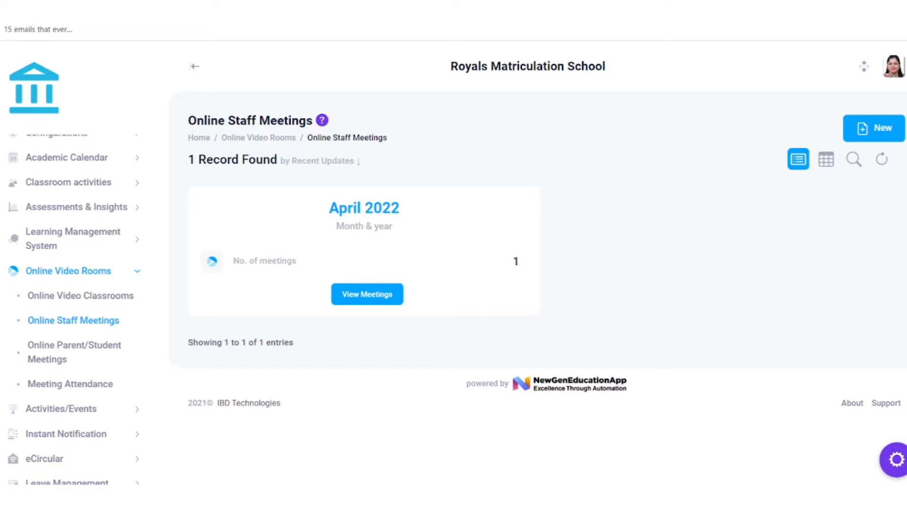
left_click(349, 303)
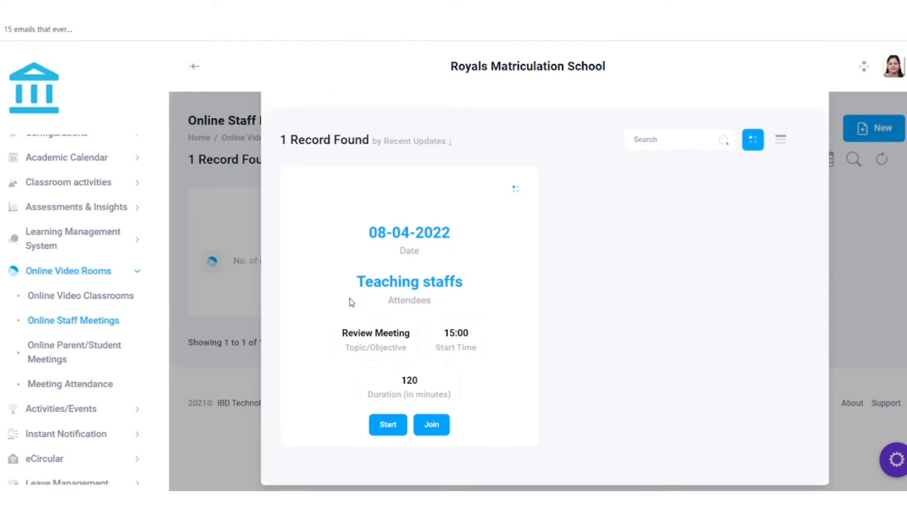
Join the 08-04-2022 Review Meeting through the Zoom app, then show the meeting card's quick actions.
left_click(435, 419)
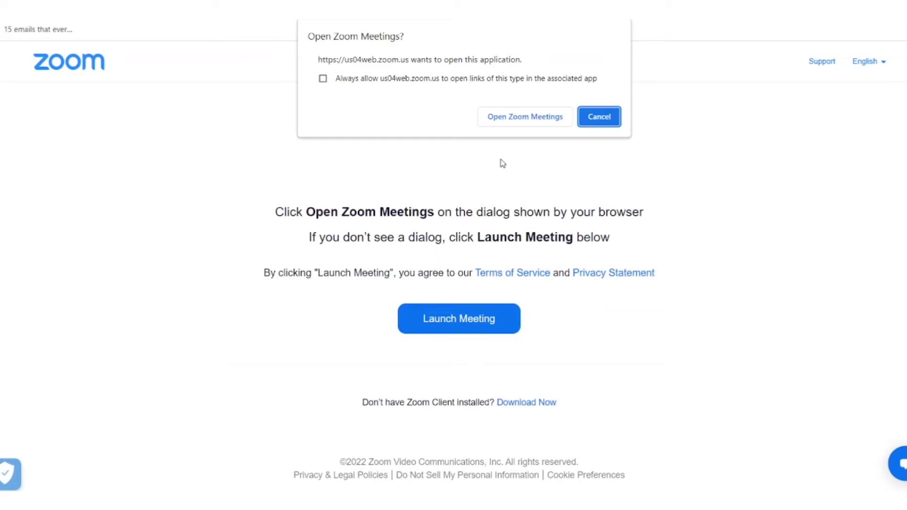
left_click(503, 121)
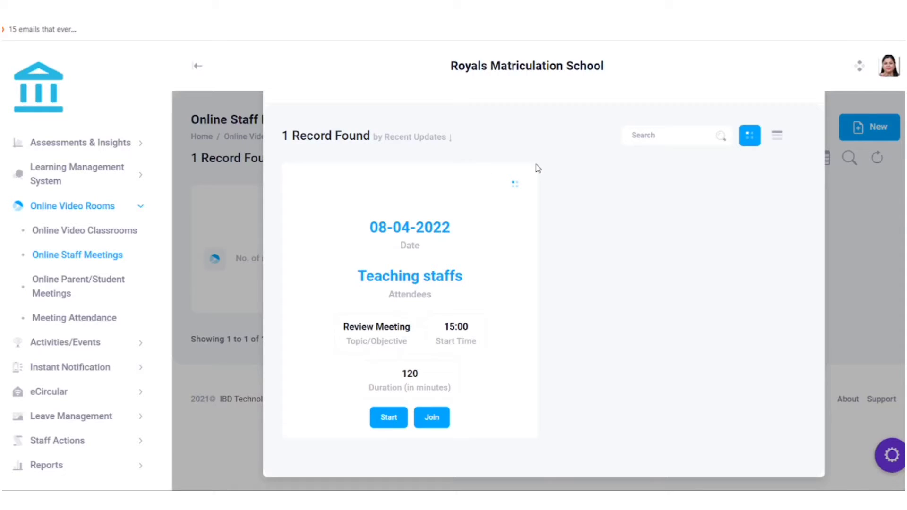
left_click(513, 185)
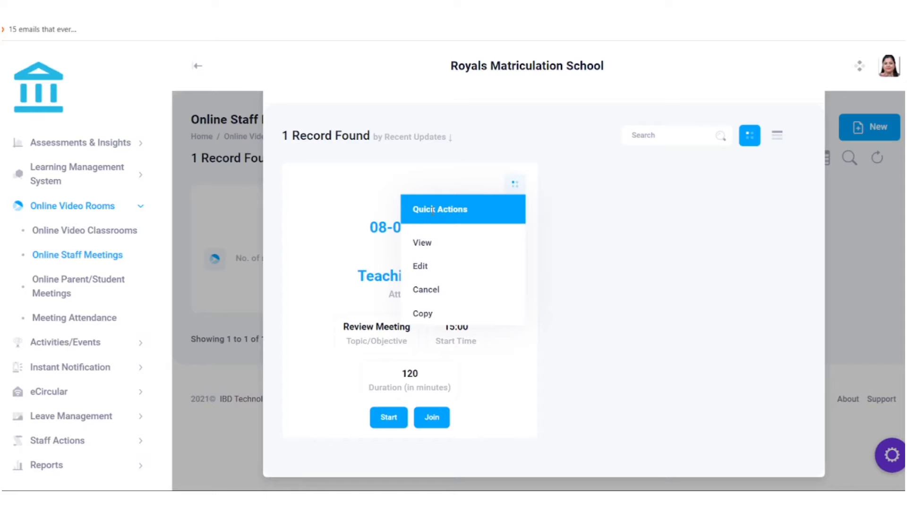
Look through the staff meeting's edit form and discard it without saving changes.
left_click(426, 265)
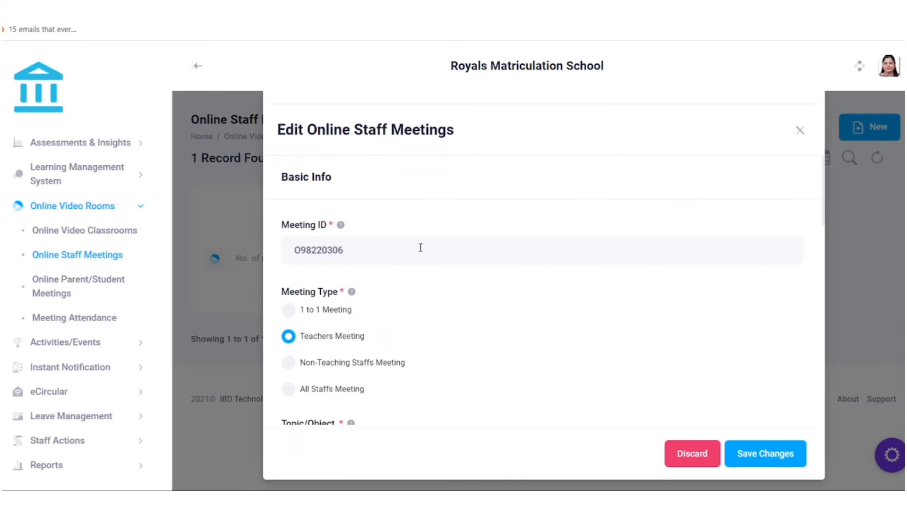
scroll(421, 247, "down", 10)
scroll(420, 247, "down", 5)
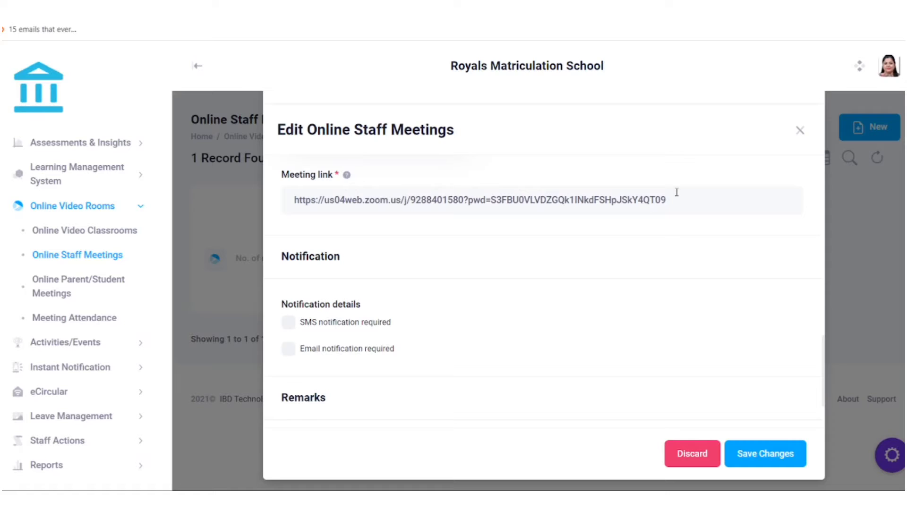
left_click_drag(676, 194, 245, 182)
scroll(635, 288, "up", 10)
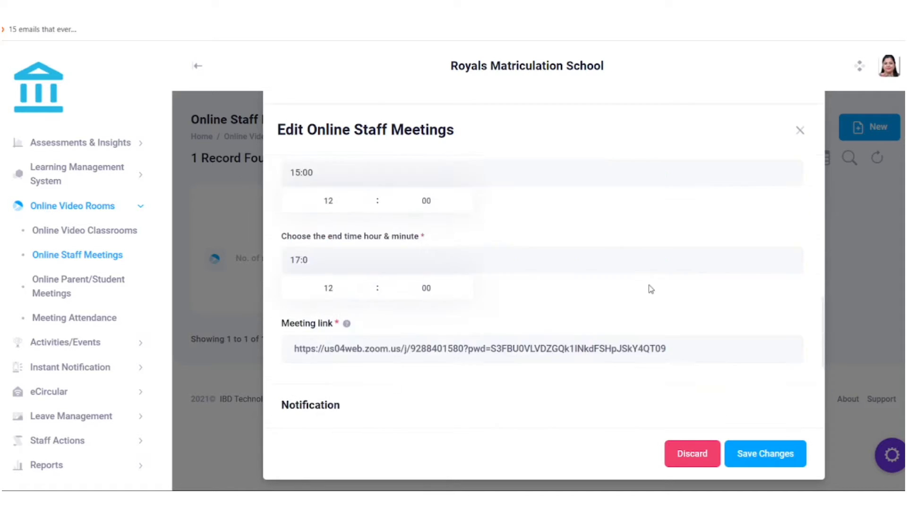
left_click(800, 130)
left_click(521, 347)
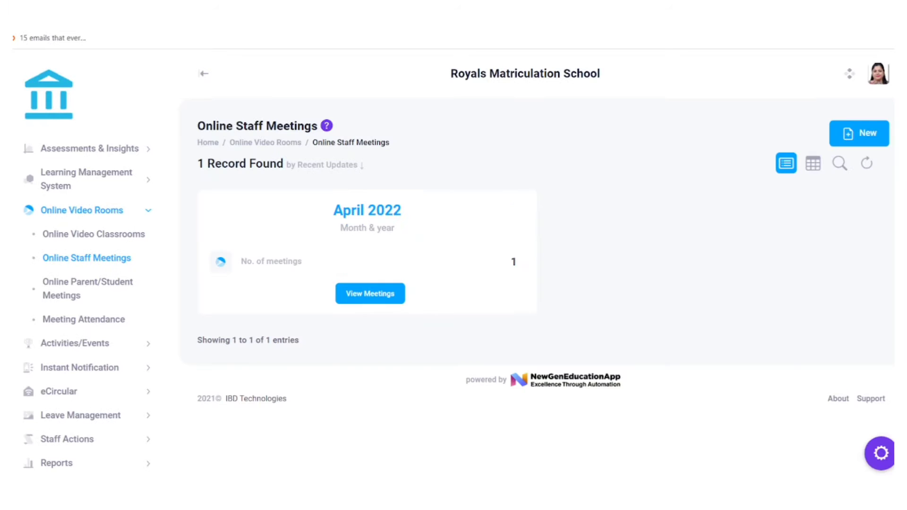
Go to Online Parent/Student Meetings and start a new online parent meeting.
left_click(109, 285)
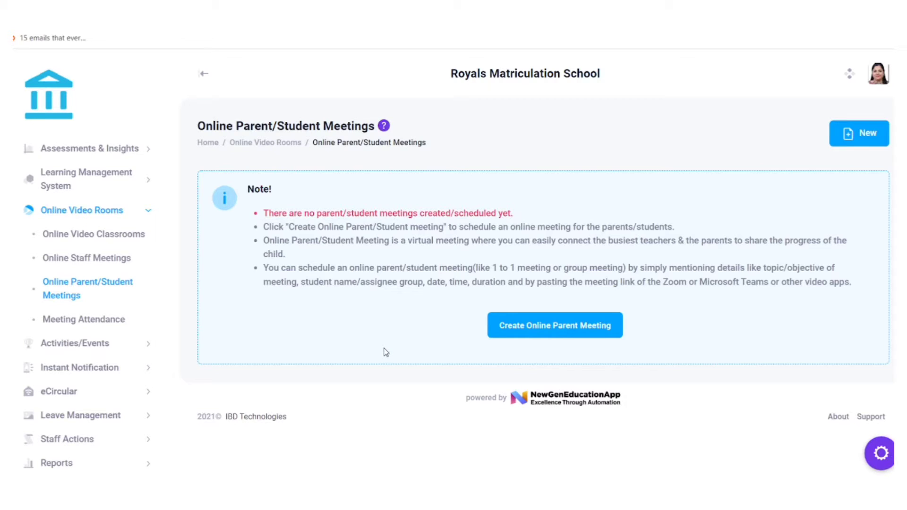
left_click(530, 332)
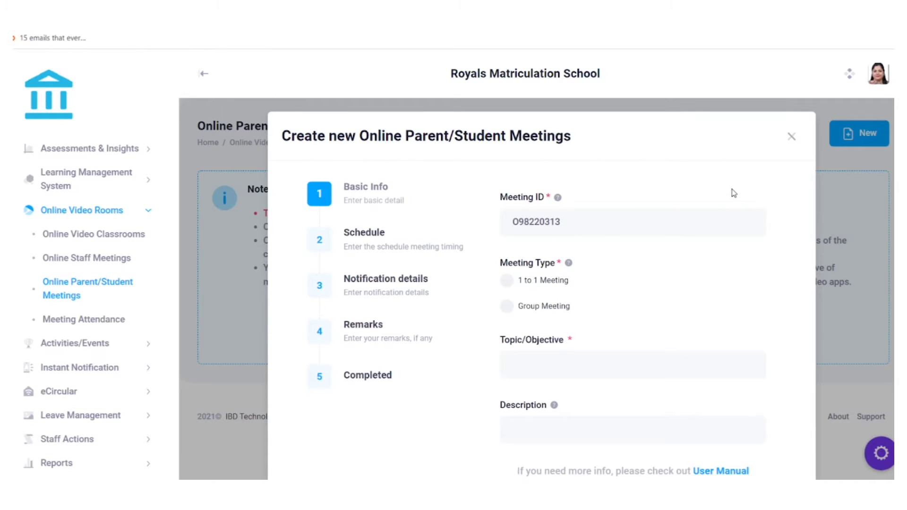
scroll(628, 252, "down", 2)
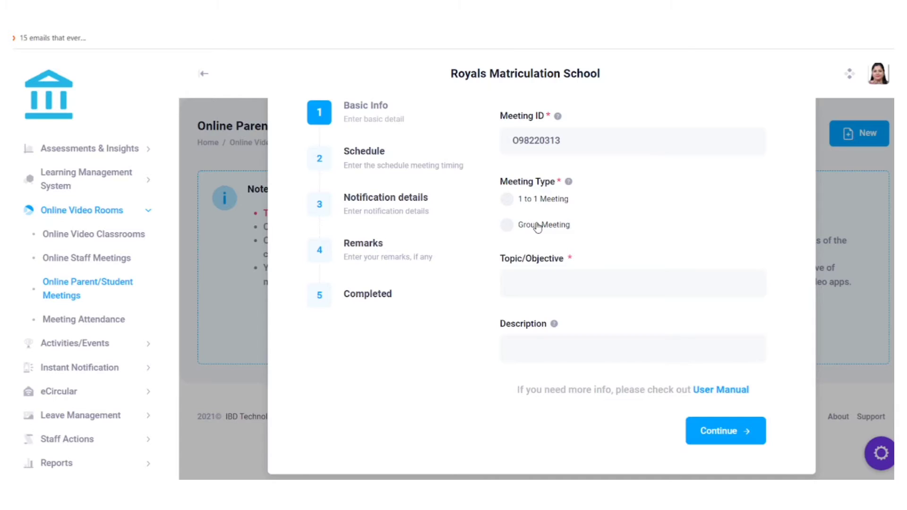
Make it a 1 to 1 meeting with topic 'Review Meeting' and choose the student.
left_click(506, 201)
scroll(561, 248, "down", 1)
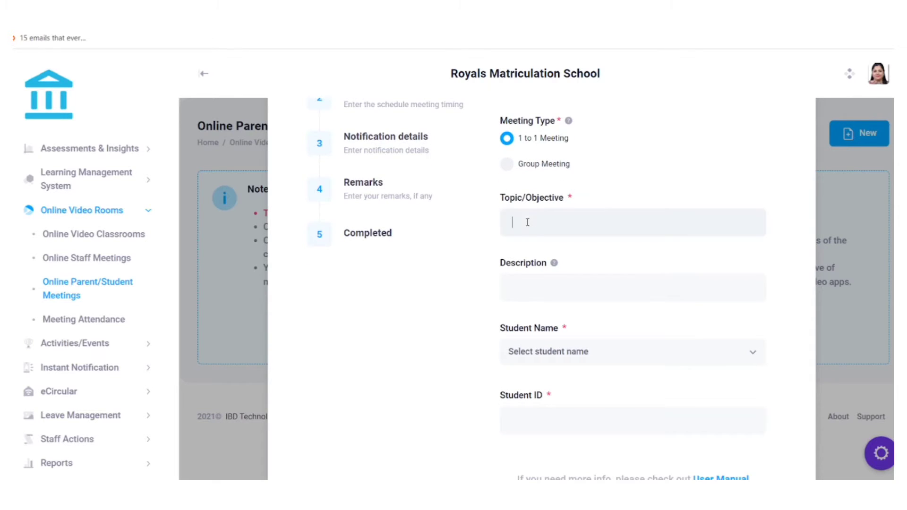
left_click(538, 258)
scroll(517, 234, "down", 1)
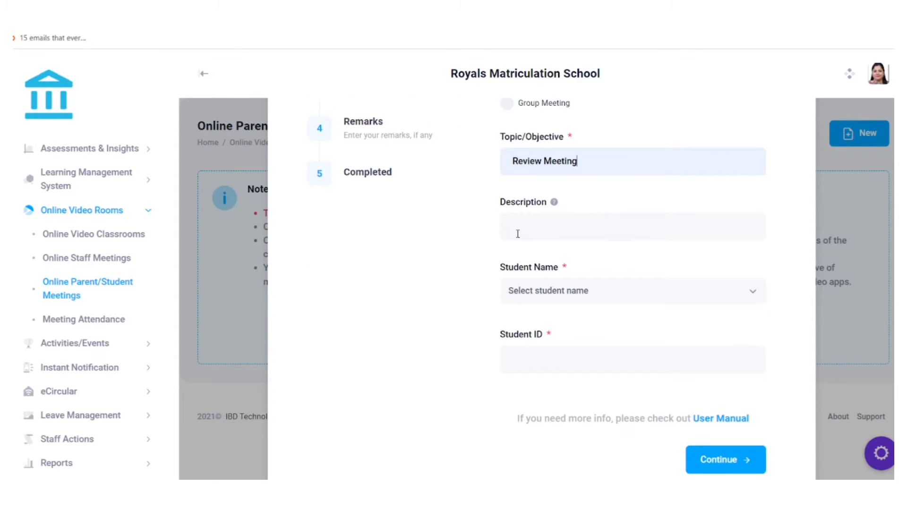
scroll(484, 228, "down", 1)
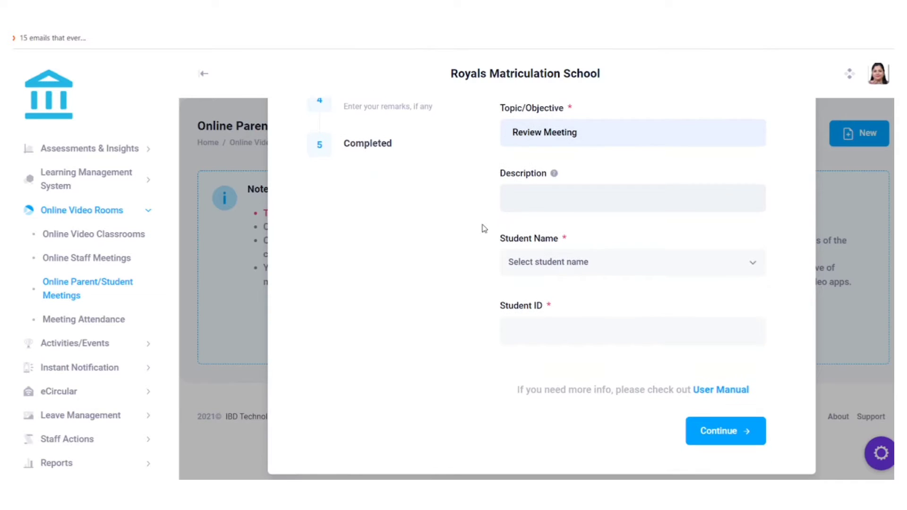
scroll(487, 231, "up", 2)
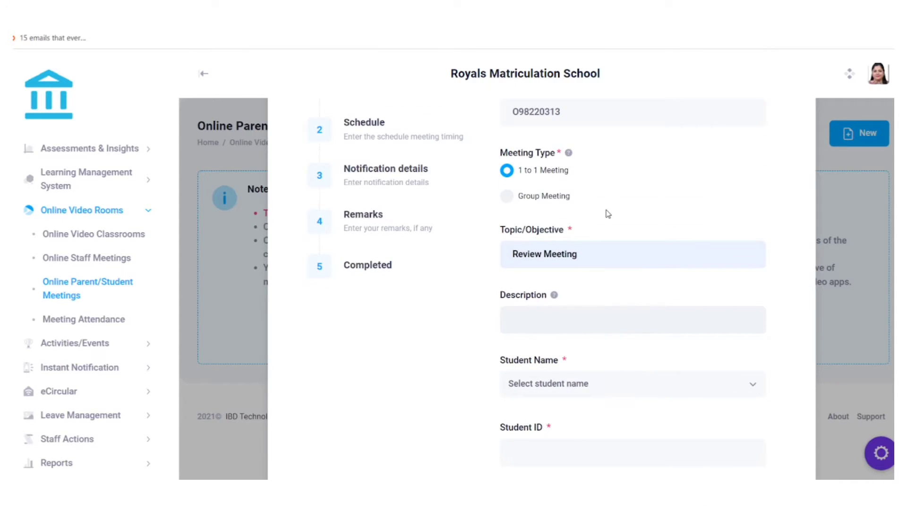
scroll(530, 276, "down", 2)
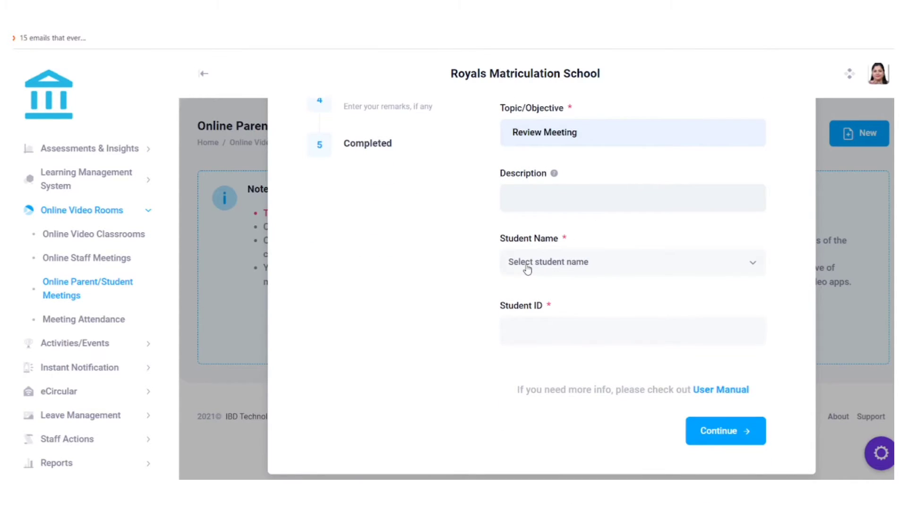
left_click(527, 269)
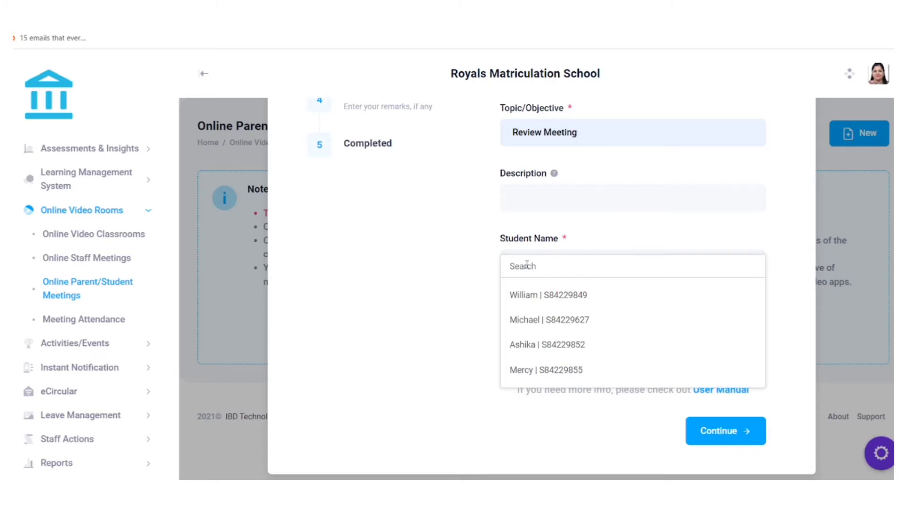
left_click(528, 372)
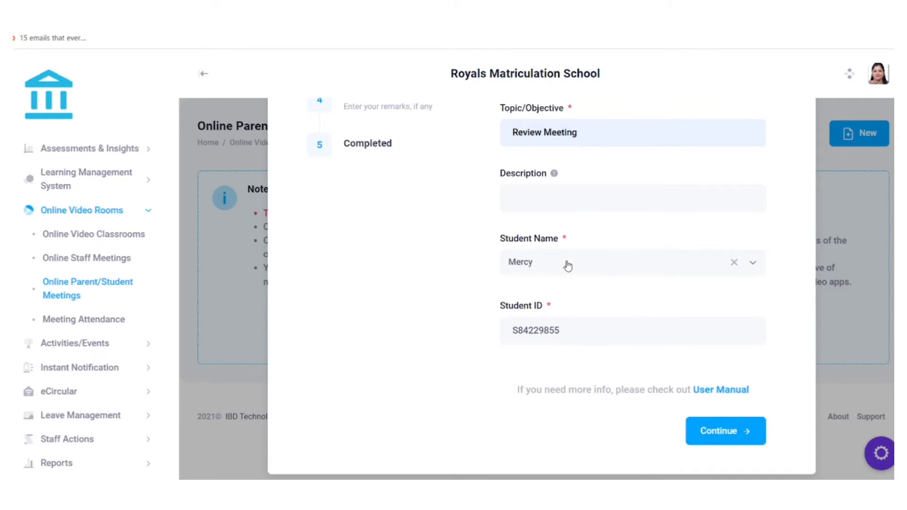
scroll(564, 263, "up", 4)
scroll(572, 246, "down", 1)
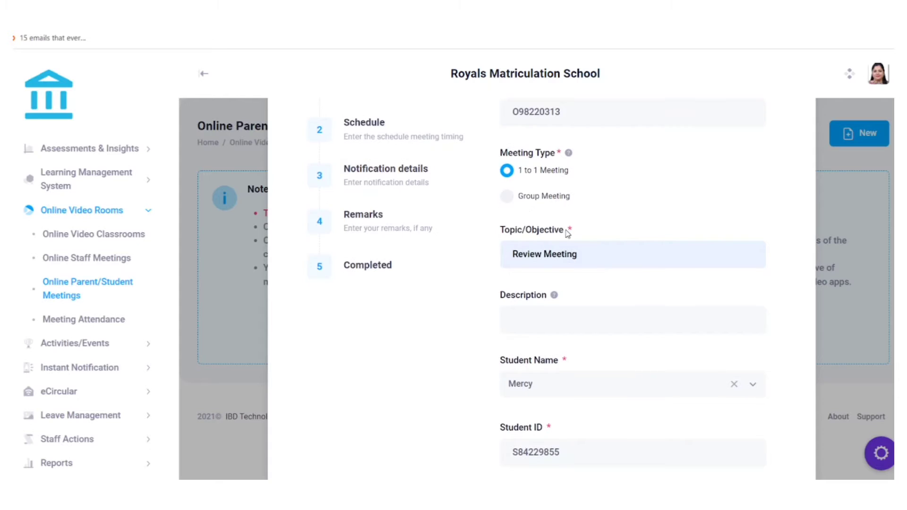
Check the group meeting's student groups, revert to 1 to 1, and continue to scheduling.
left_click(510, 203)
scroll(525, 255, "down", 2)
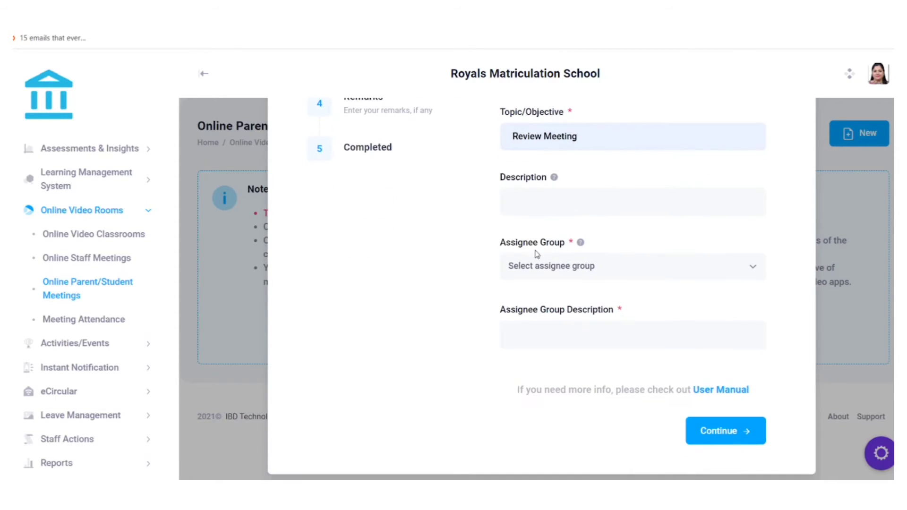
left_click(524, 274)
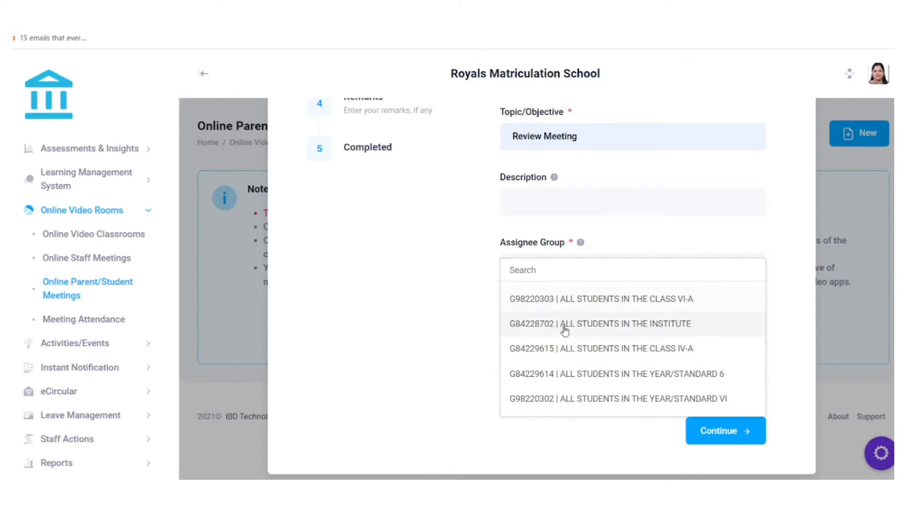
left_click(474, 237)
scroll(617, 201, "up", 3)
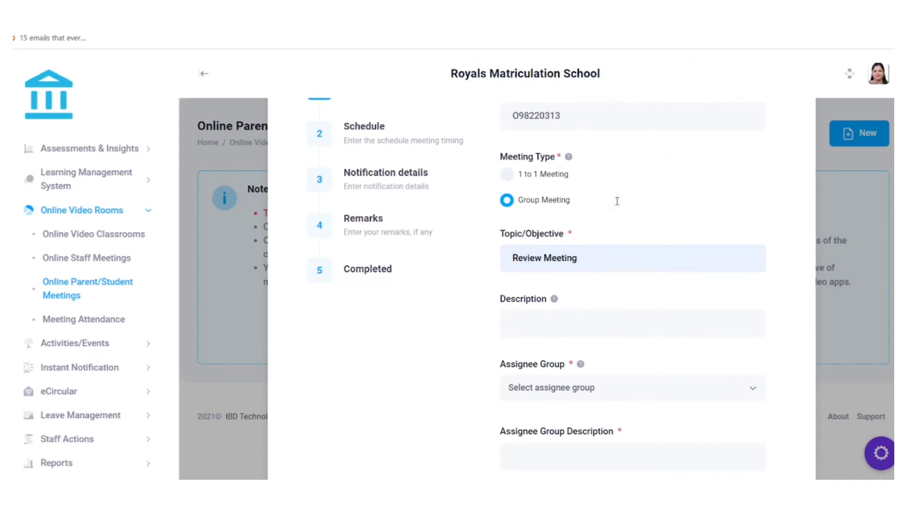
left_click(510, 175)
scroll(569, 206, "down", 3)
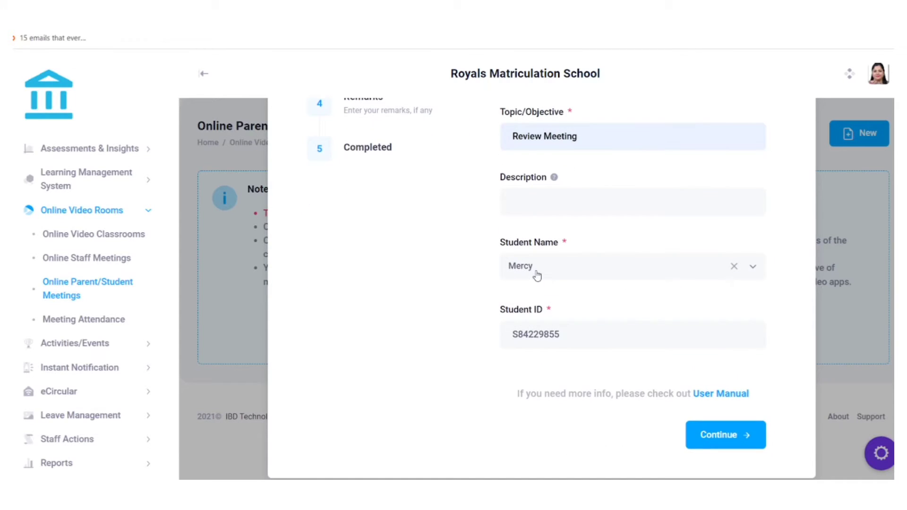
left_click(715, 439)
scroll(520, 310, "up", 2)
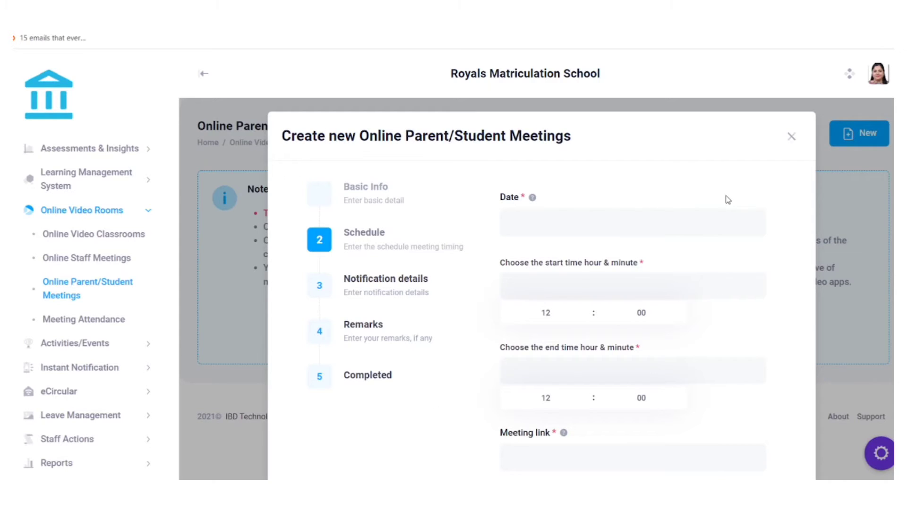
Schedule the parent meeting for 08-04-2022 from 15:30 to 17:00.
left_click(508, 224)
scroll(509, 228, "down", 3)
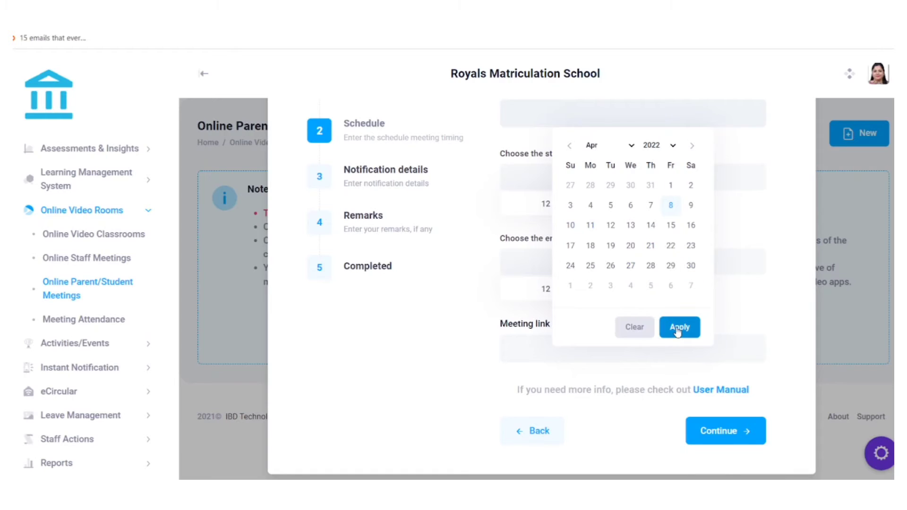
left_click(678, 328)
scroll(501, 236, "up", 2)
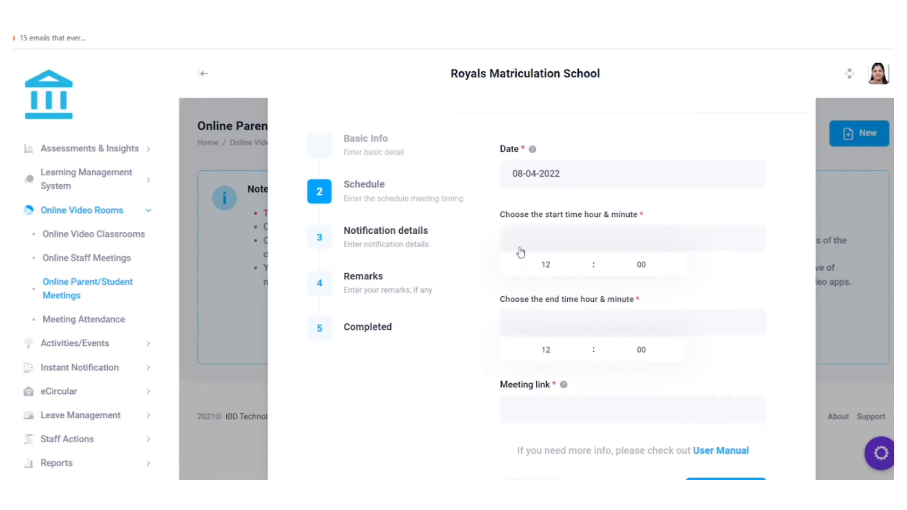
left_click(553, 265)
type("15")
left_click(647, 268)
type("30")
left_click(562, 347)
key("BackSpace")
type("17")
Paste the Zoom invite link as the meeting link and continue to notification details.
scroll(526, 348, "down", 1)
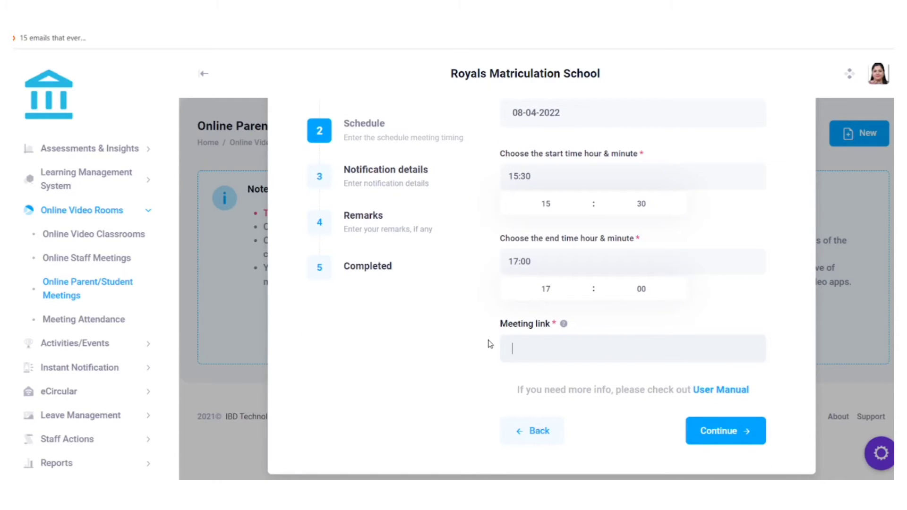
key("ctrl+v")
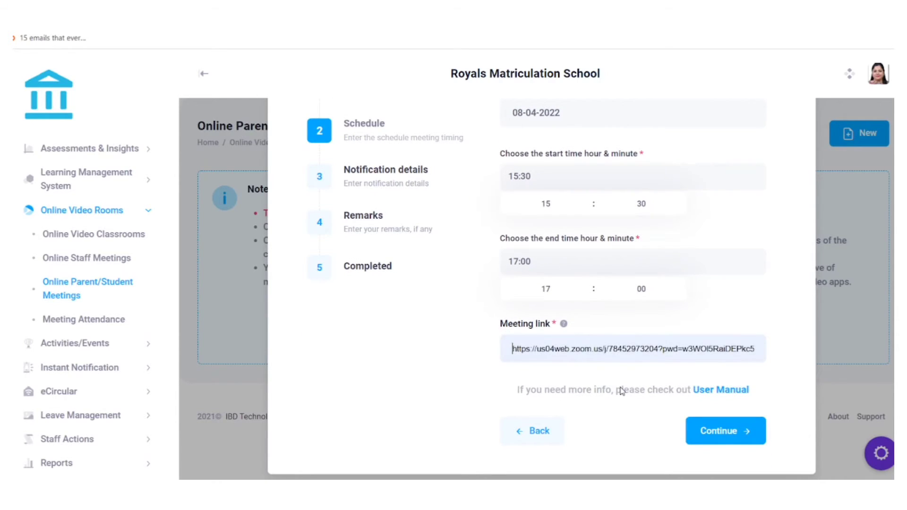
key("ctrl+a")
key("ctrl+v")
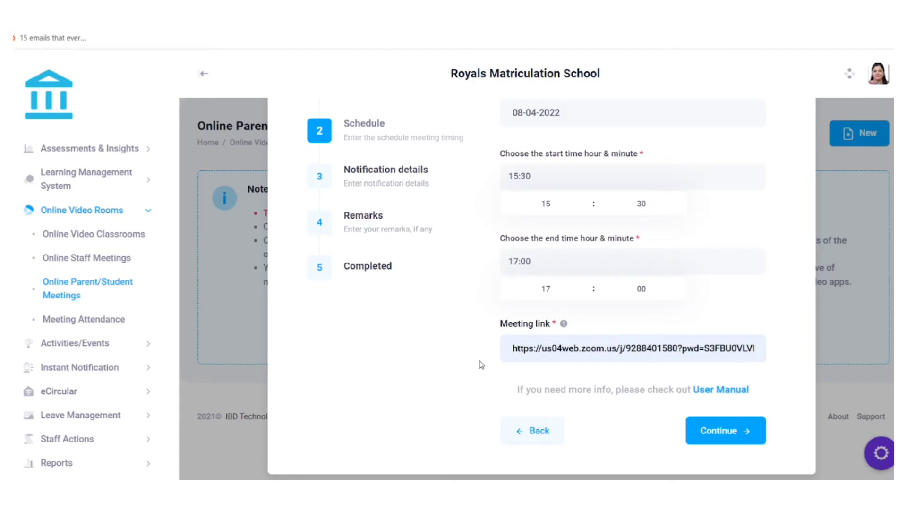
scroll(479, 364, "up", 2)
scroll(480, 364, "down", 2)
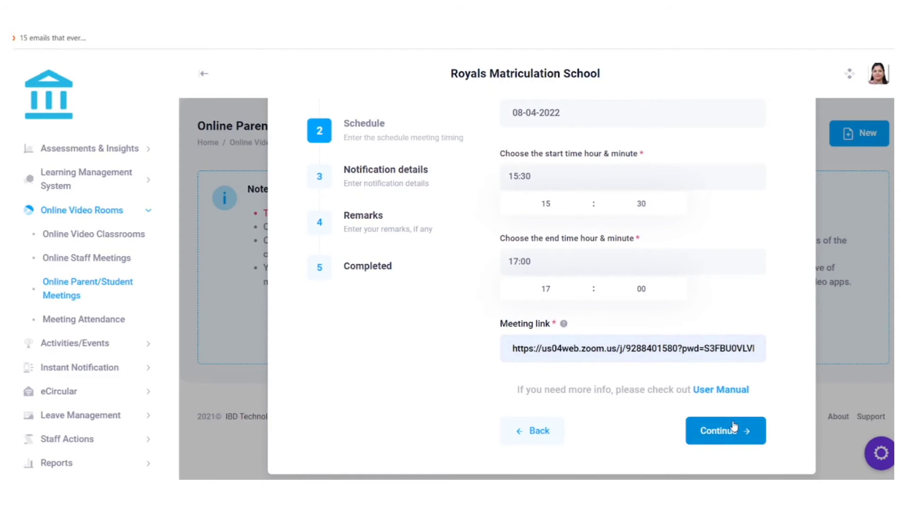
left_click(734, 427)
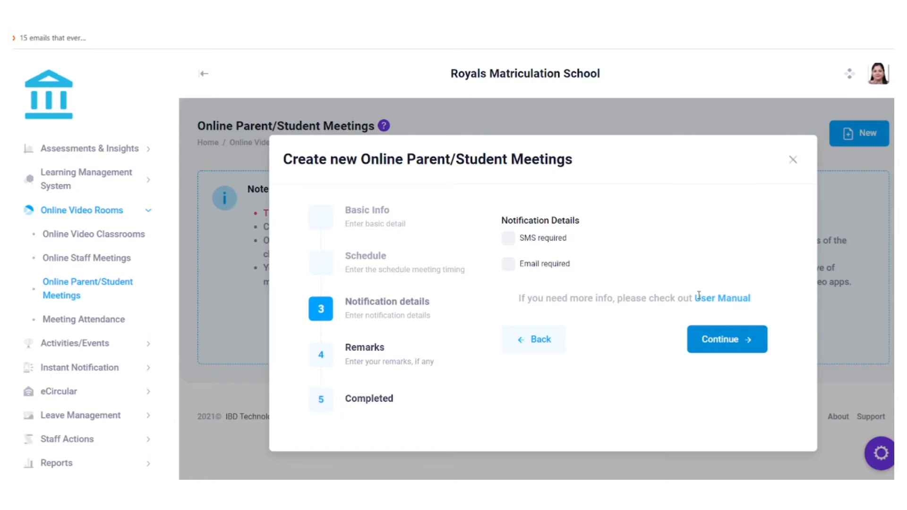
Add a remark that this is a parent meeting with the student, then submit it.
left_click(702, 345)
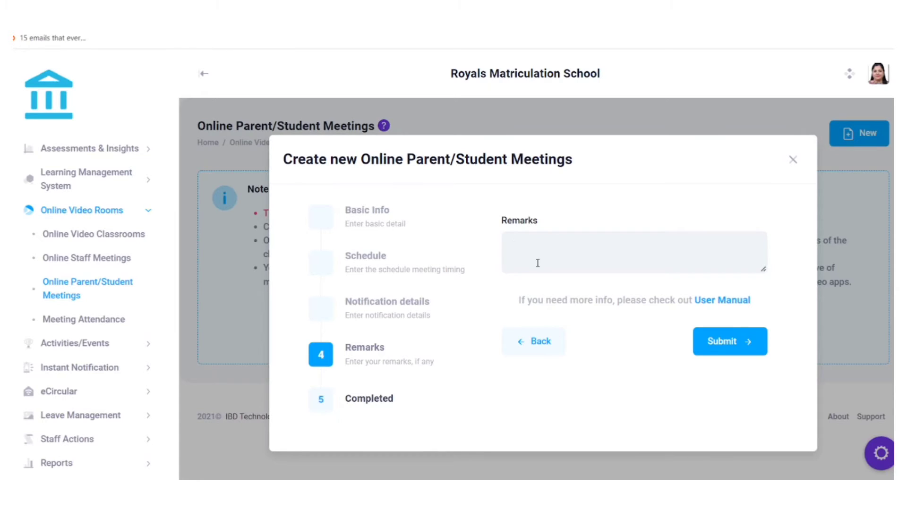
type("Parent meeting with mercy")
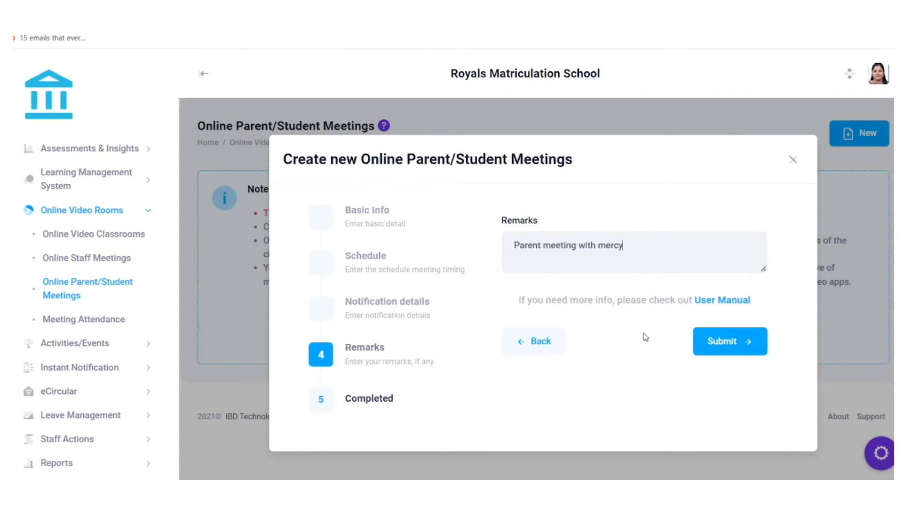
left_click(704, 352)
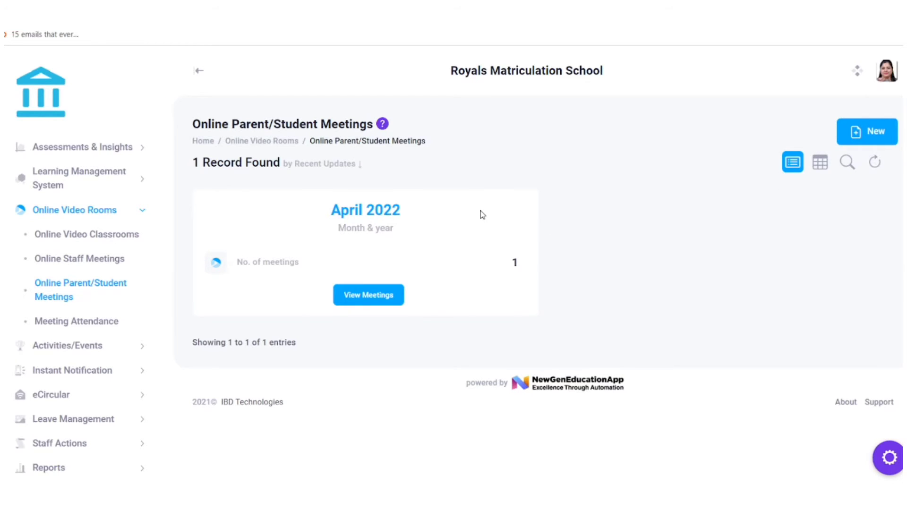
Open April 2022's meeting list and check the 08-04-2022 Review Meeting's attendee and 15:30 start.
left_click_drag(331, 210, 486, 222)
left_click(486, 223)
left_click(359, 306)
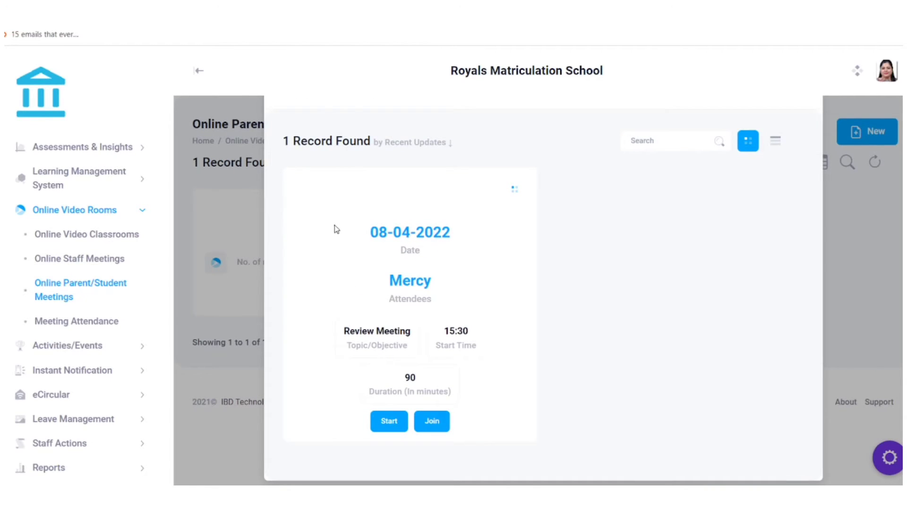
left_click_drag(337, 229, 455, 240)
left_click_drag(385, 294, 484, 295)
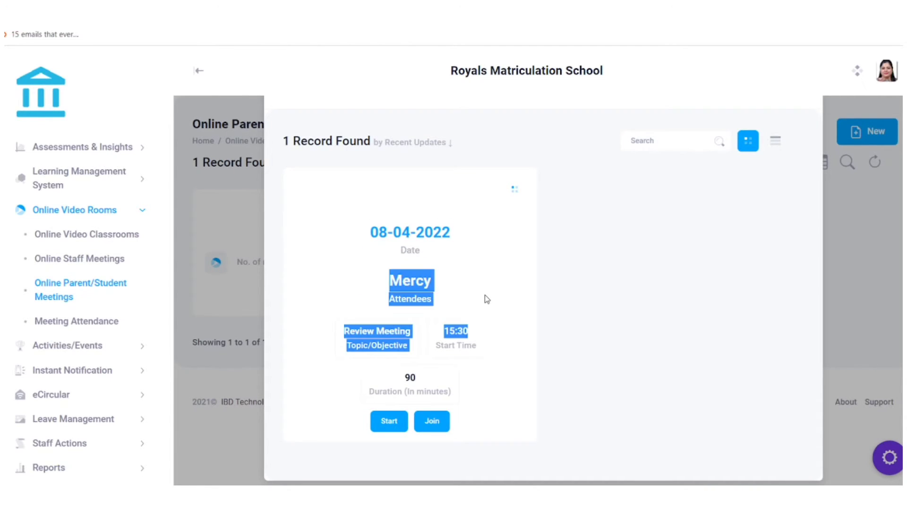
left_click(484, 295)
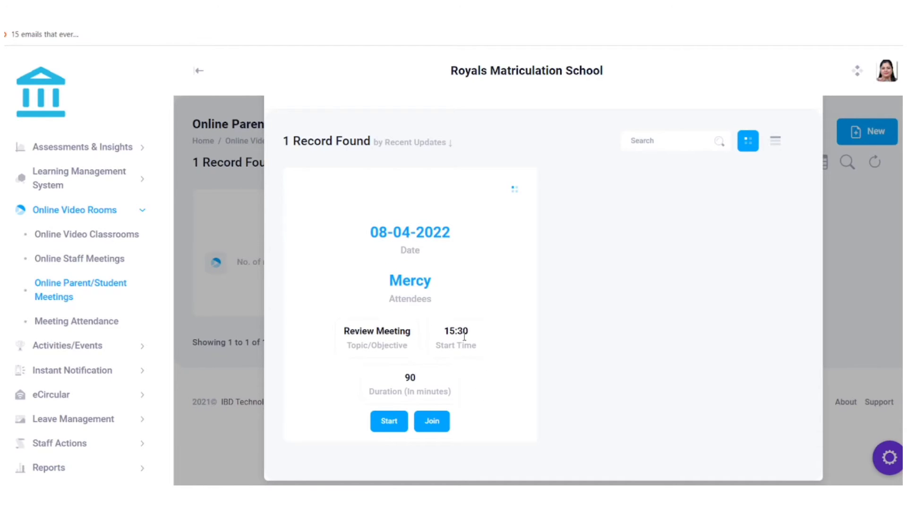
scroll(464, 336, "up", 2)
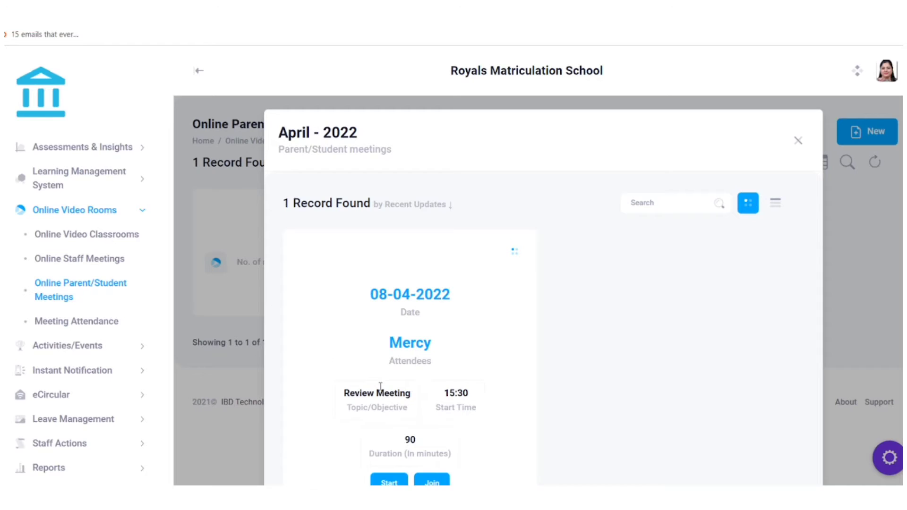
left_click(260, 6)
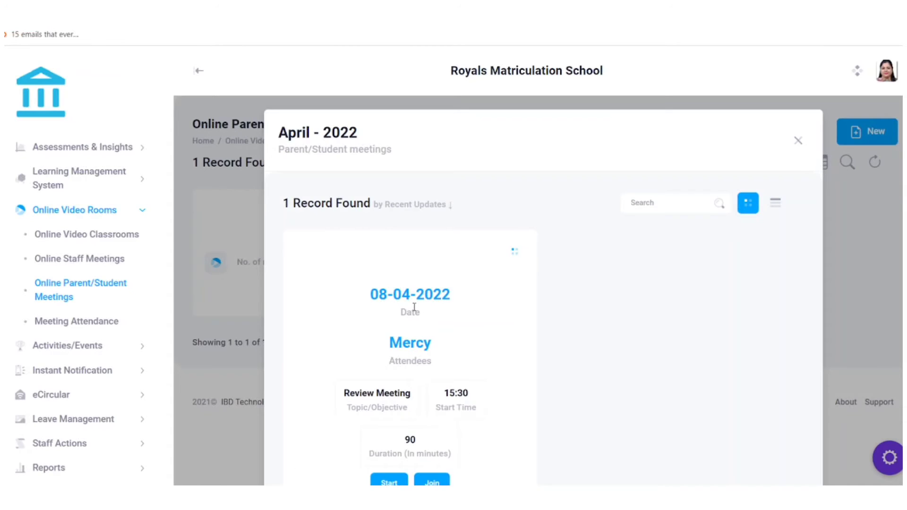
scroll(415, 307, "down", 2)
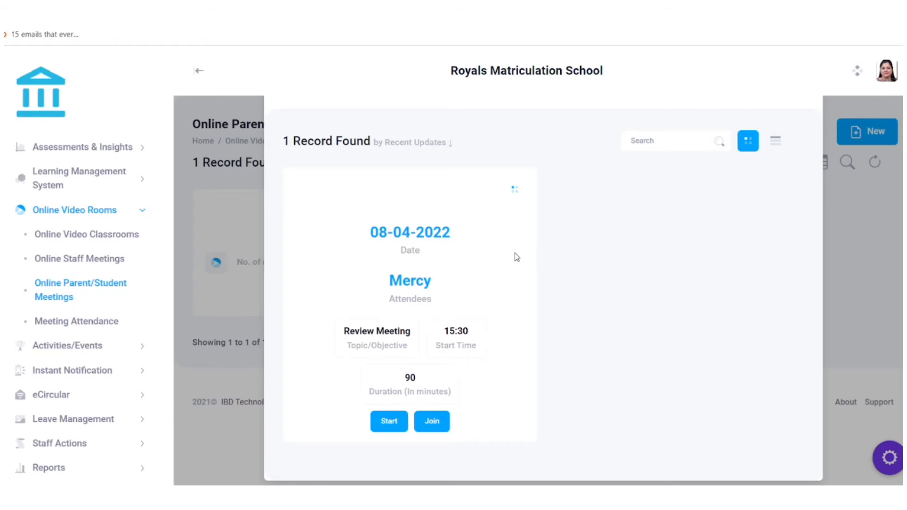
Review the parent meeting's edit form and saved Zoom link, close it unchanged, then close the April 2022 list.
left_click(515, 192)
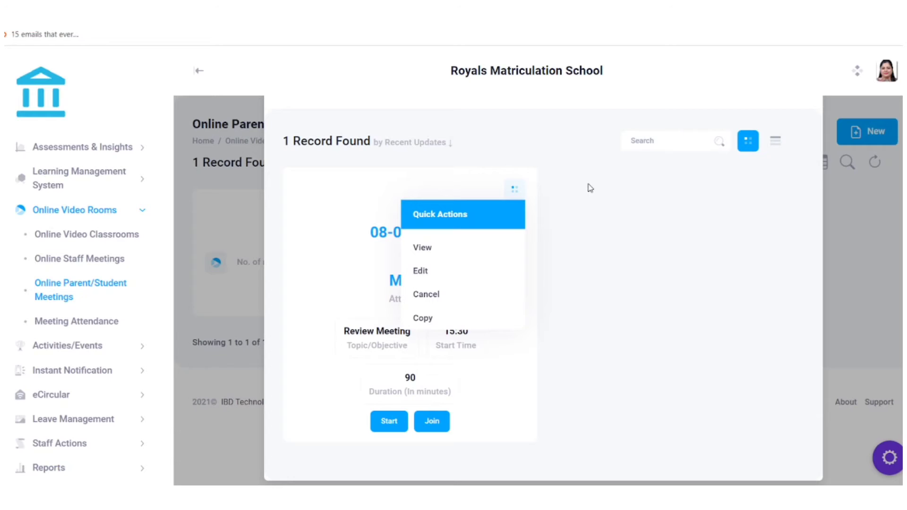
left_click(454, 268)
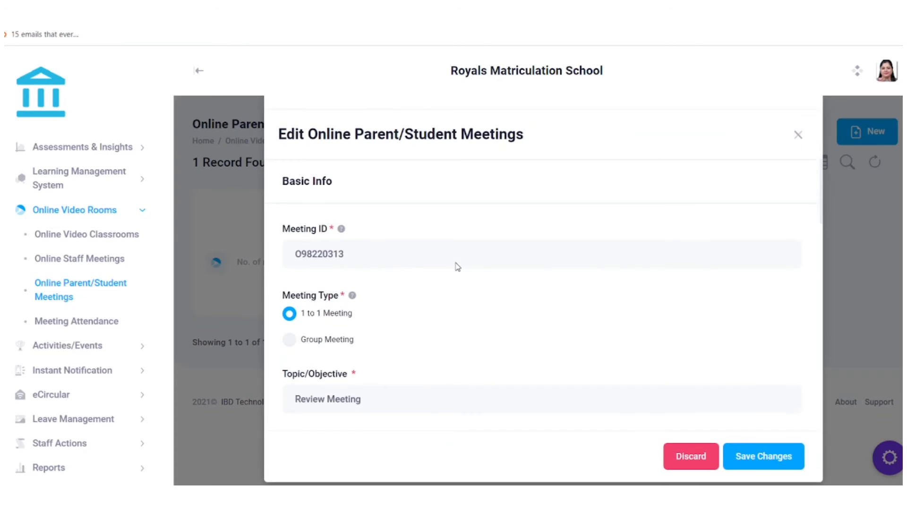
scroll(456, 266, "down", 10)
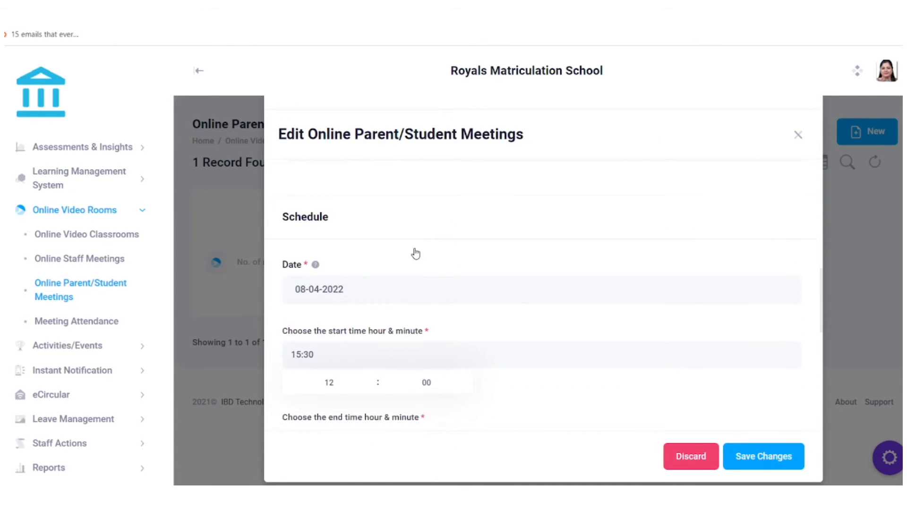
scroll(416, 253, "down", 5)
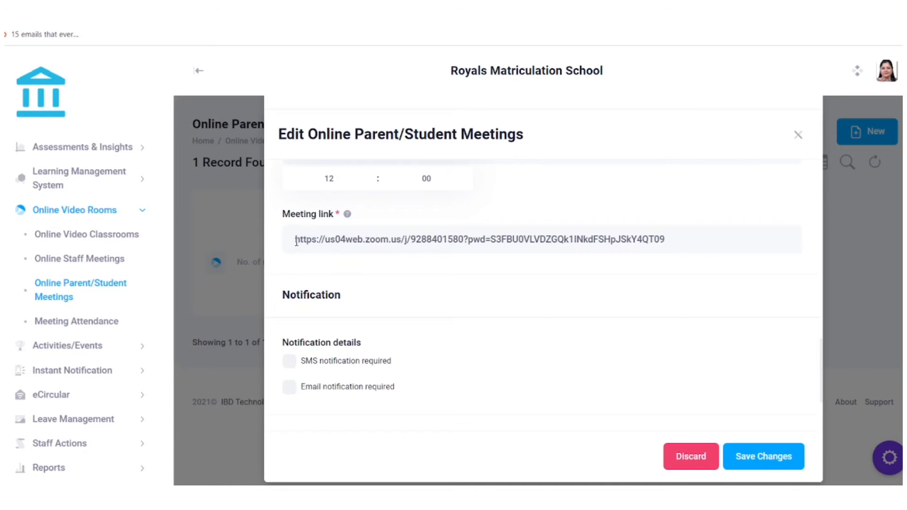
left_click_drag(295, 239, 688, 281)
left_click(673, 295)
scroll(673, 295, "up", 5)
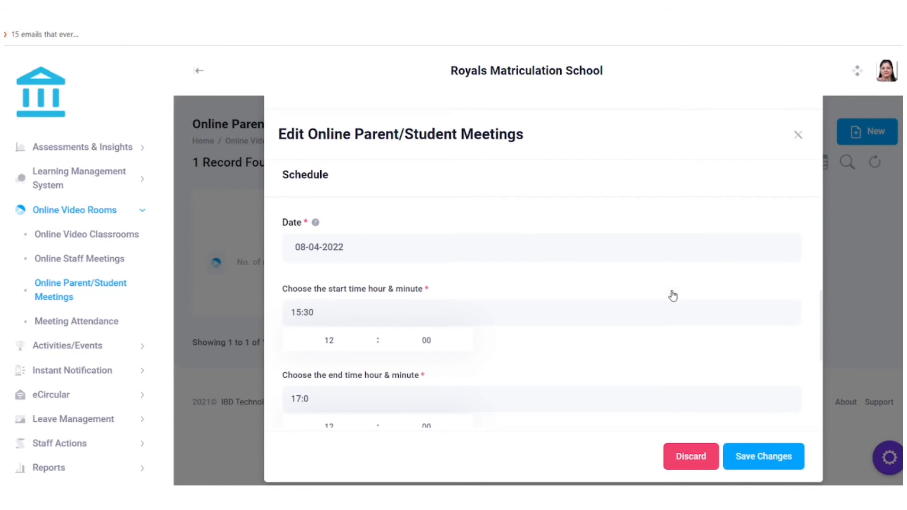
left_click(798, 134)
left_click(528, 354)
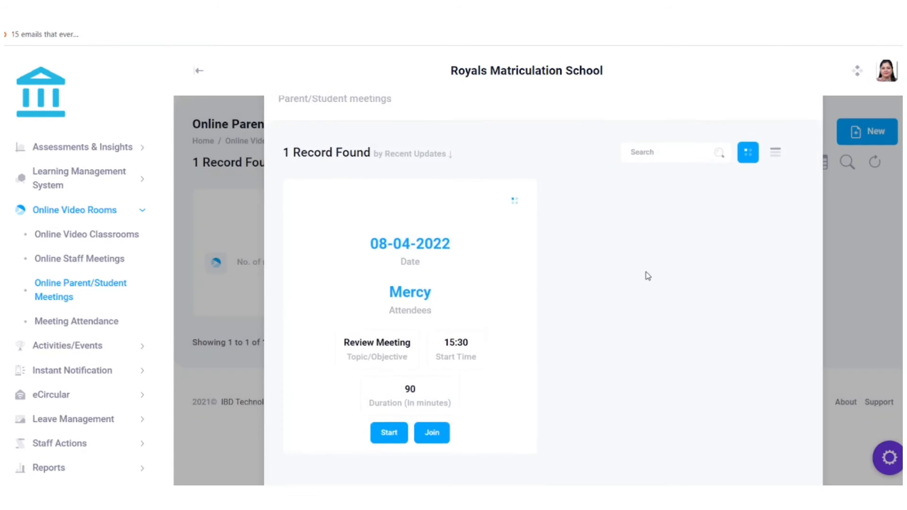
left_click(793, 140)
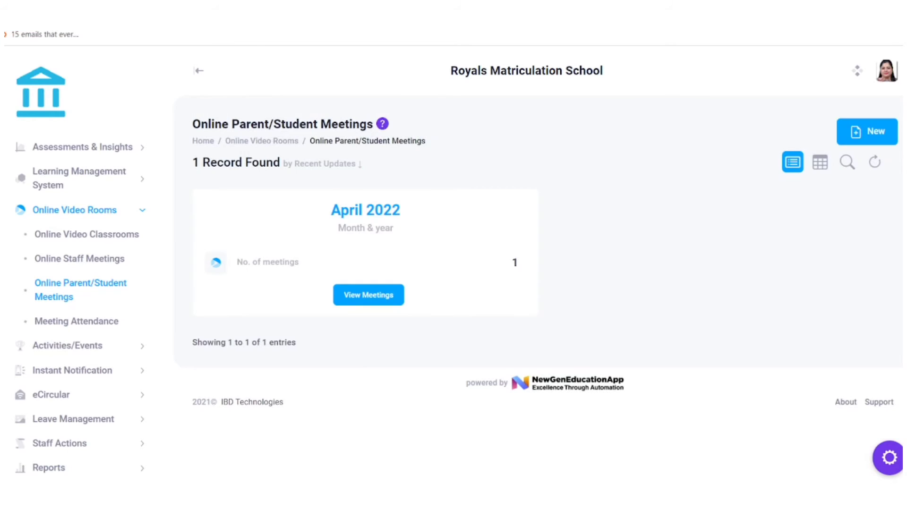
Open the meeting attendance records and review the 08-04-2022 Online Video Classroom entry.
scroll(80, 303, "up", 1)
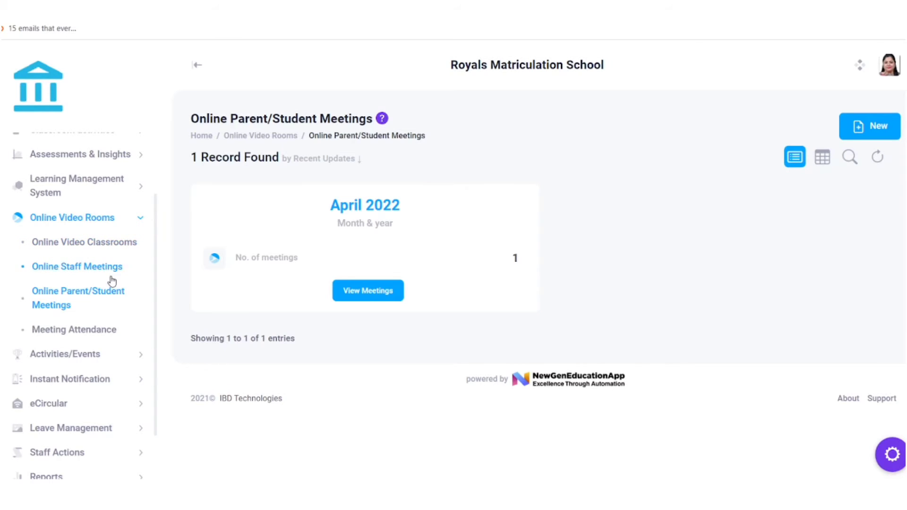
left_click(89, 330)
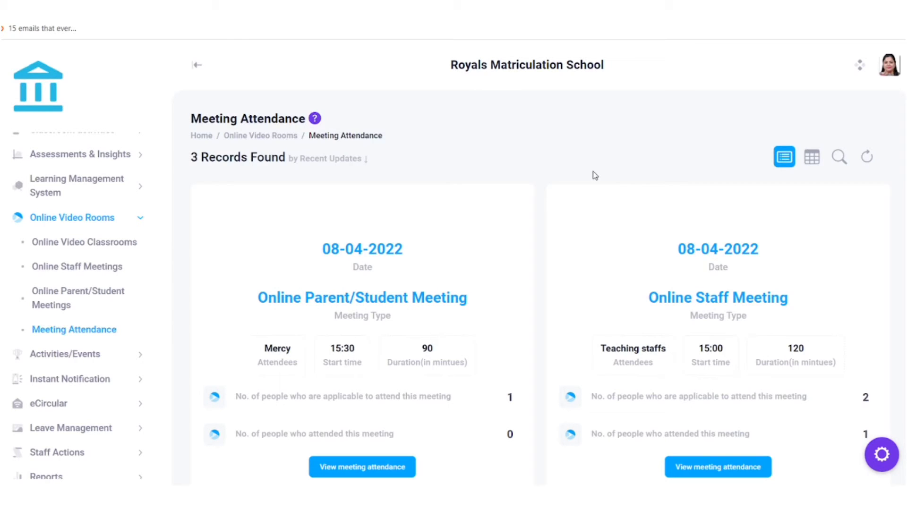
scroll(593, 175, "down", 3)
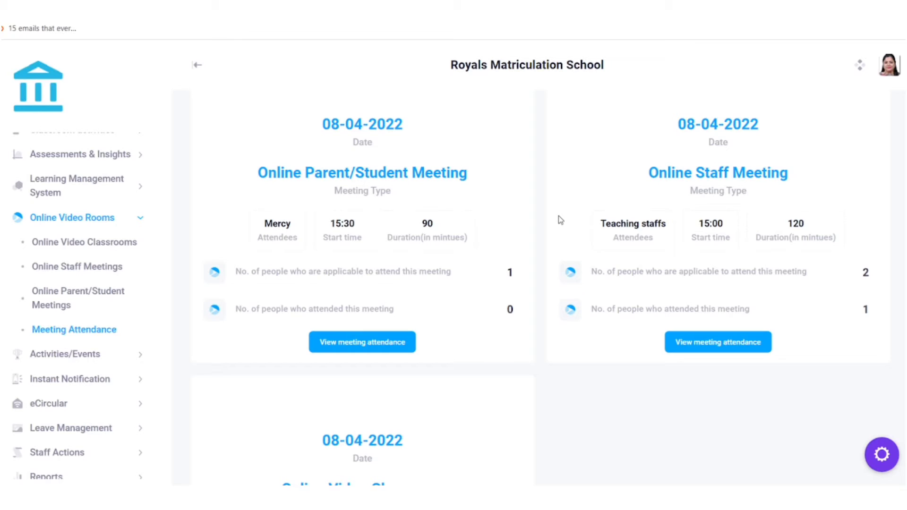
scroll(569, 196, "down", 4)
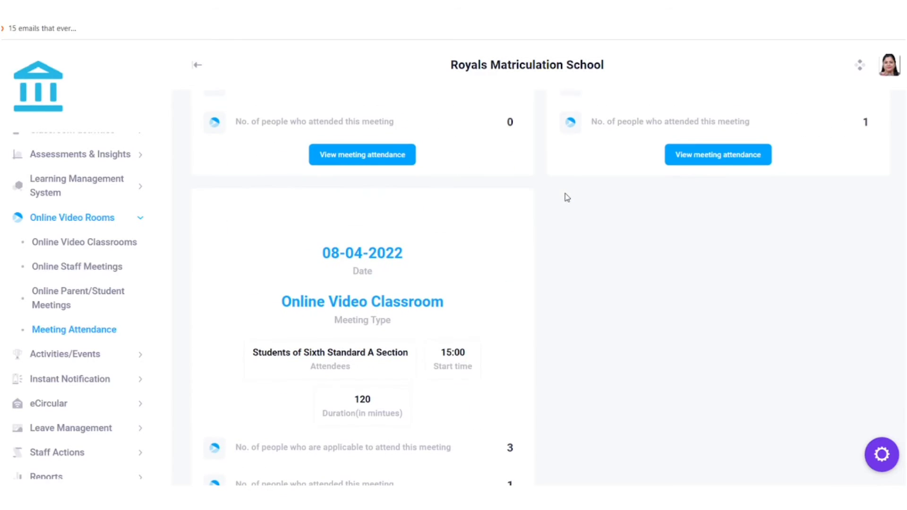
scroll(546, 238, "down", 3)
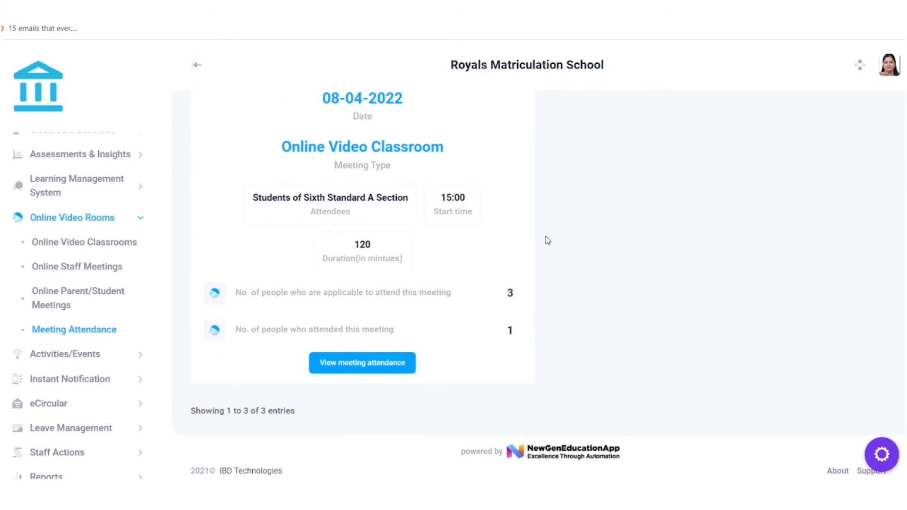
scroll(545, 239, "up", 3)
scroll(545, 238, "down", 1)
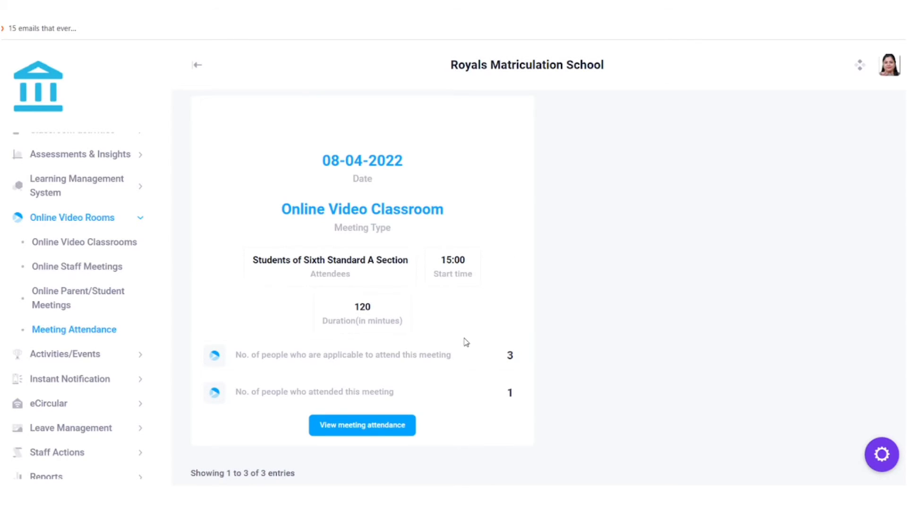
left_click_drag(267, 208, 491, 221)
left_click(491, 220)
scroll(518, 188, "down", 1)
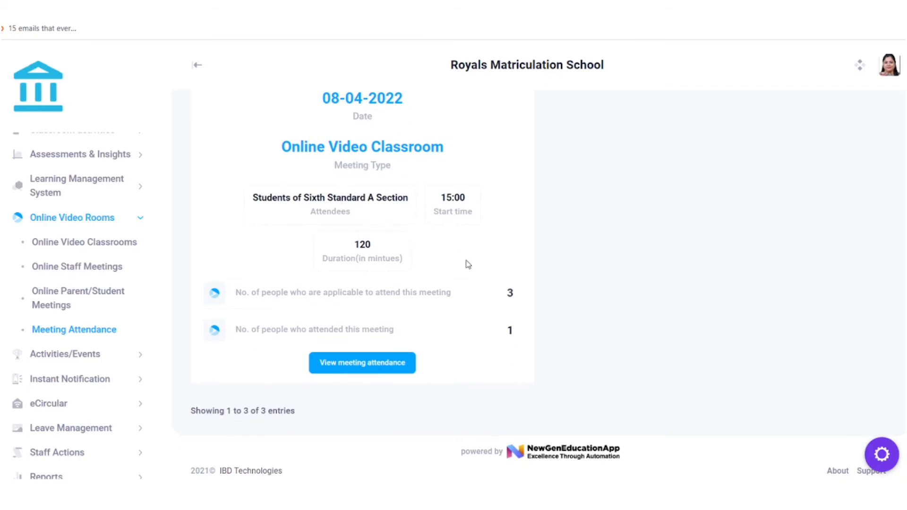
View the Online Video Classroom's attendee (1 of 3), then close the details and return to the top.
left_click(374, 368)
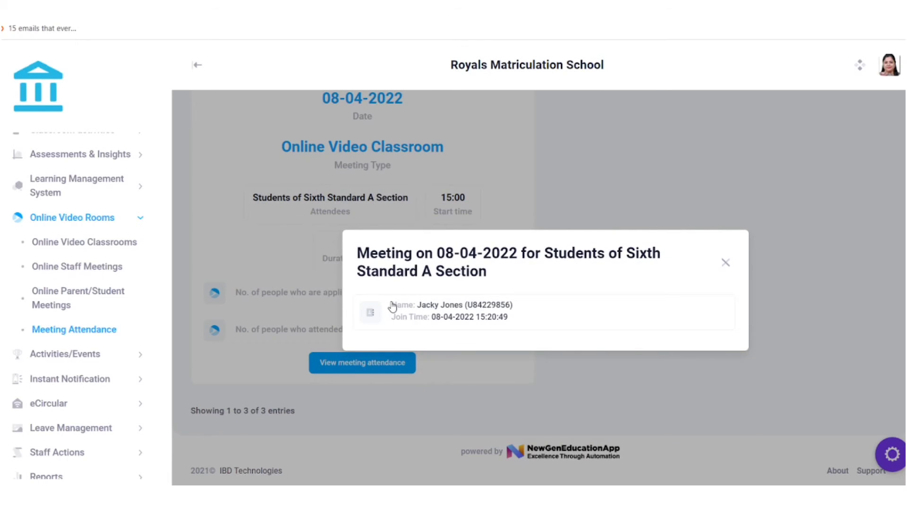
left_click_drag(391, 306, 583, 338)
left_click(577, 347)
left_click(727, 262)
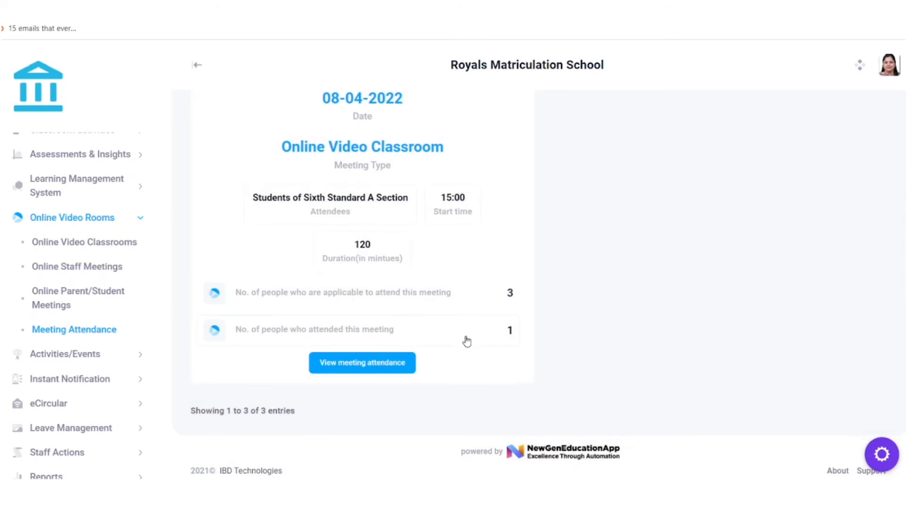
scroll(464, 340, "up", 10)
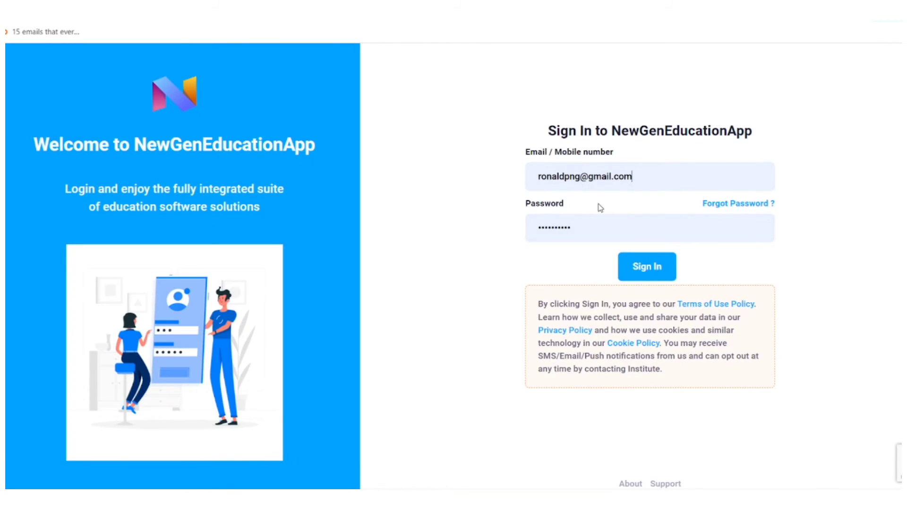
Check the pre-filled parent login e-mail and sign in to the parent account.
left_click_drag(639, 178, 517, 190)
left_click(785, 126)
left_click(660, 265)
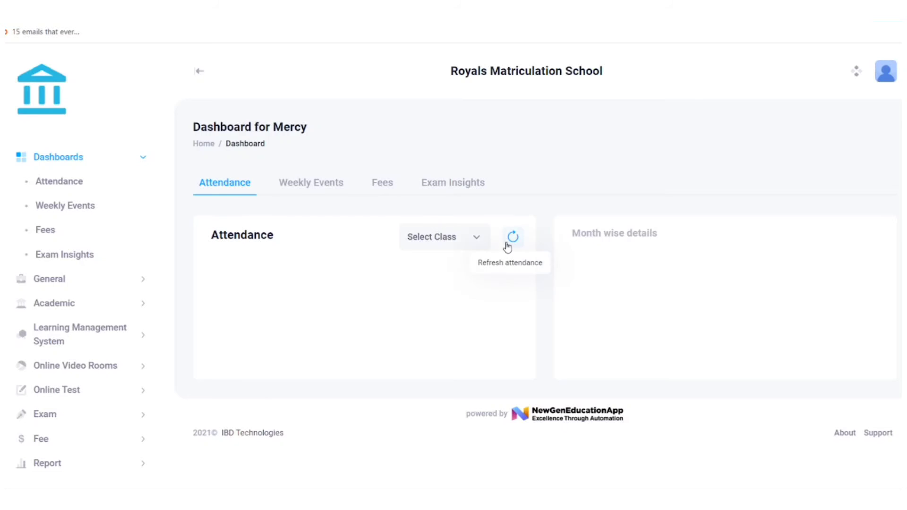
Pick class VI-A on the dashboard, then go to Online Video Rooms > Online Video Classrooms.
left_click(506, 243)
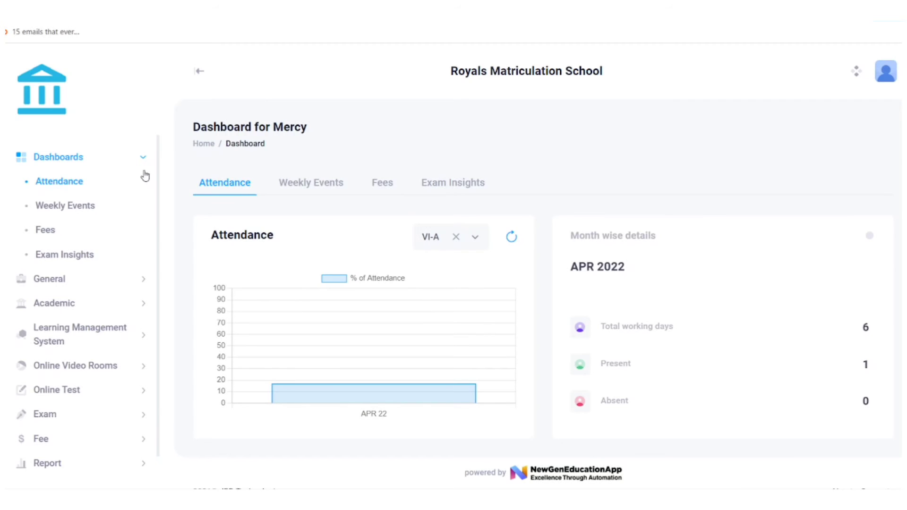
scroll(145, 175, "down", 1)
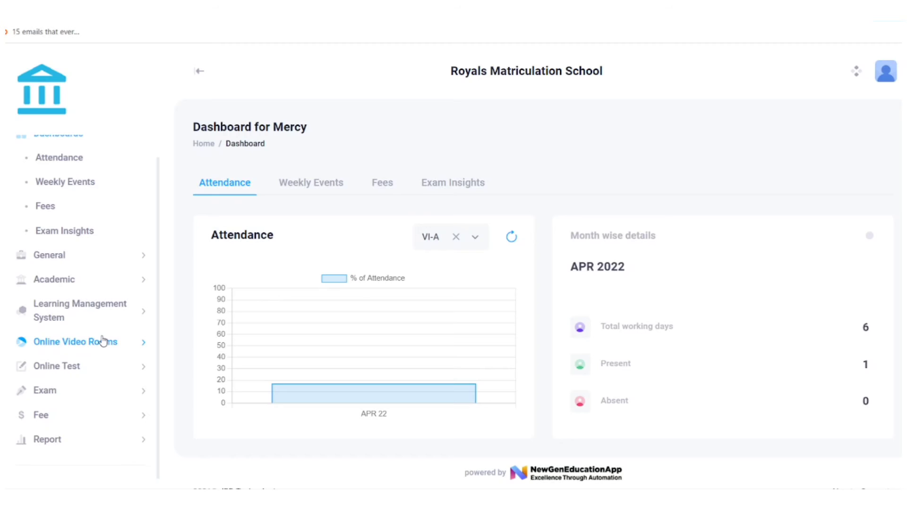
left_click(103, 341)
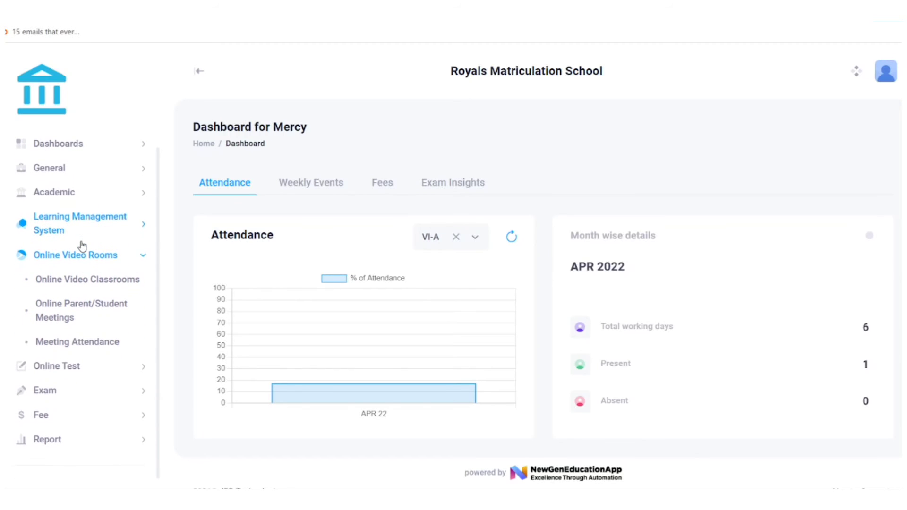
left_click(83, 280)
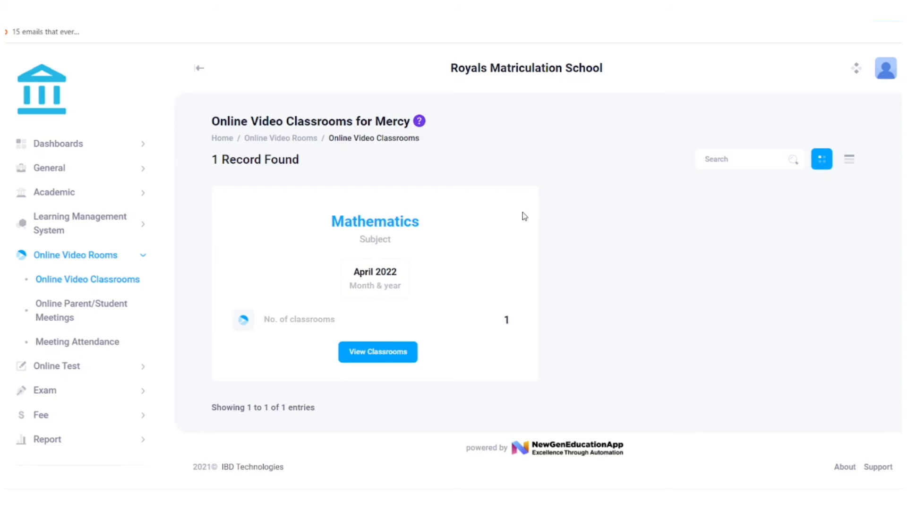
Join the 08-04-2022 National Numbers class from the April 2022 Mathematics list in Zoom Meetings.
left_click(370, 358)
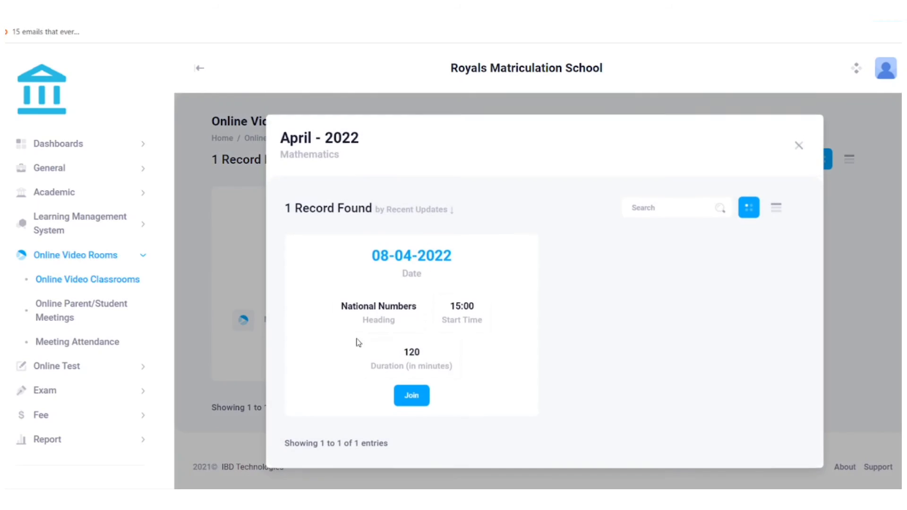
left_click_drag(361, 255, 517, 259)
left_click(517, 260)
left_click(416, 401)
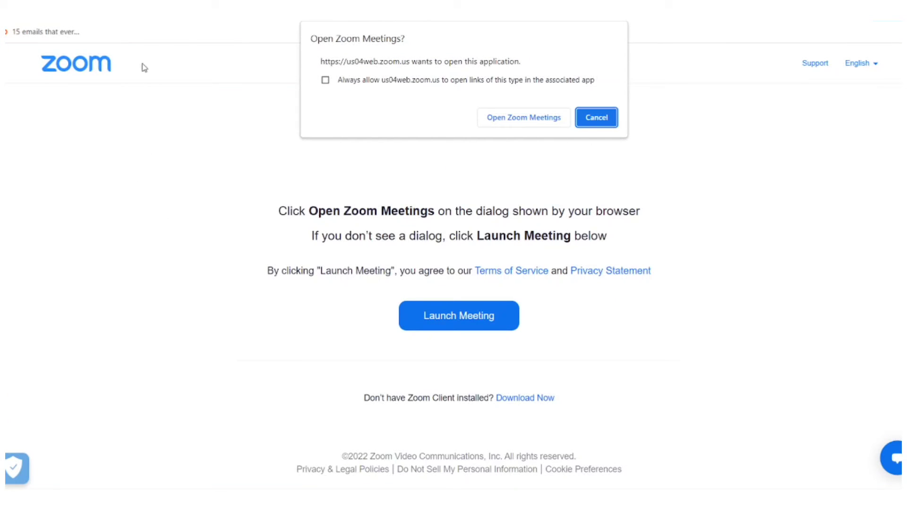
left_click(540, 120)
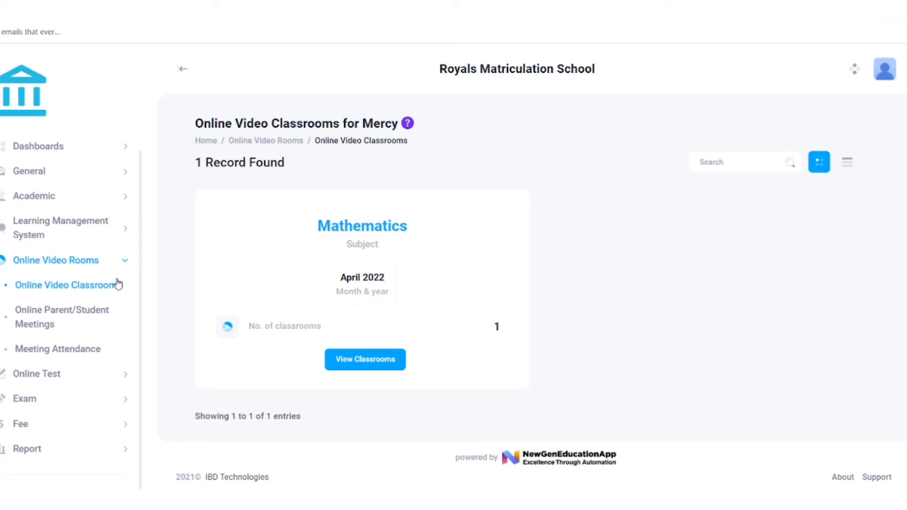
scroll(118, 283, "up", 1)
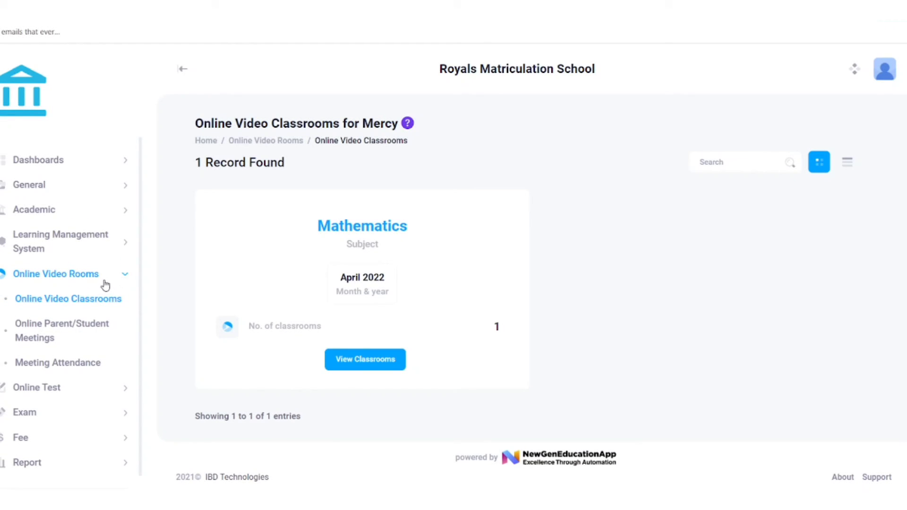
left_click(48, 204)
scroll(49, 204, "down", 3)
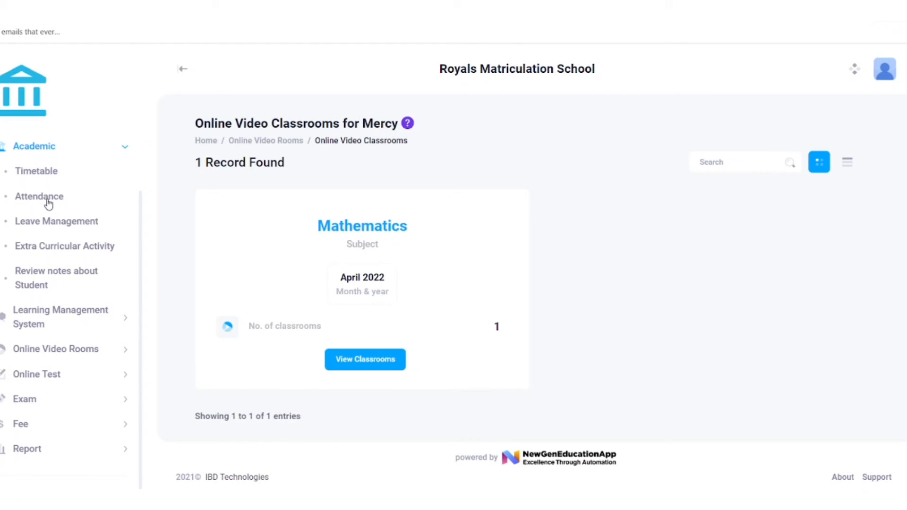
left_click(32, 285)
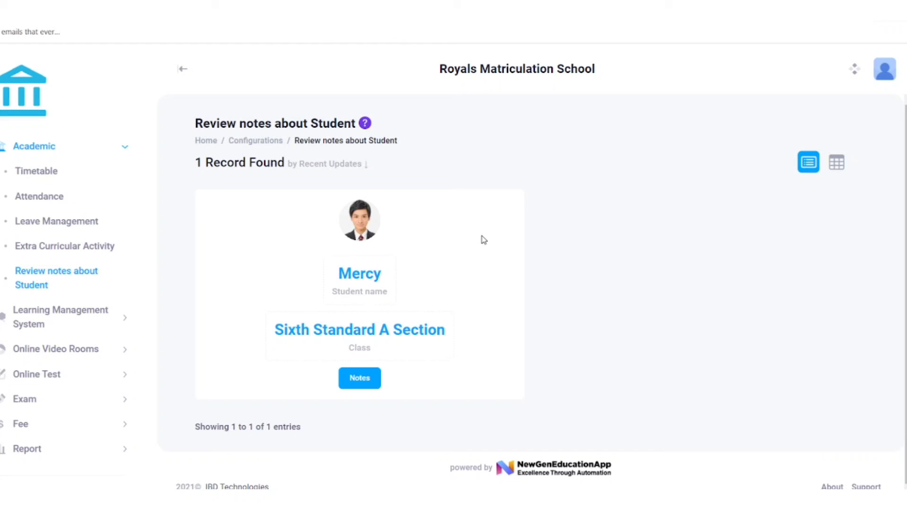
left_click(359, 381)
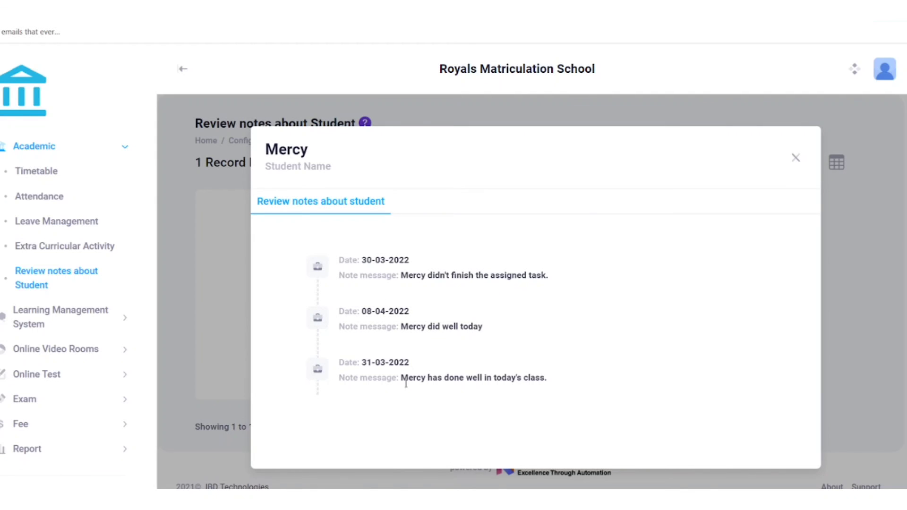
left_click(797, 159)
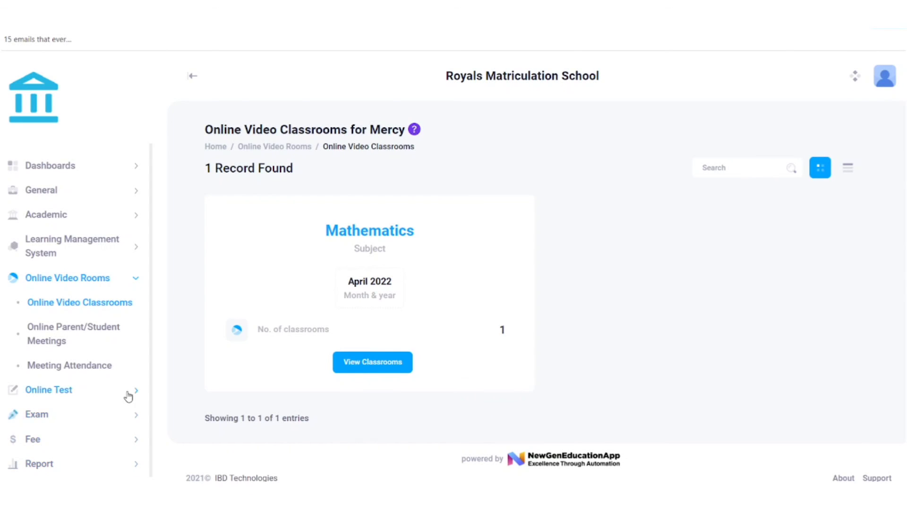
In Online Parent/Student Meetings, join the April 2022 Sports Day Meeting and close the list.
left_click(97, 334)
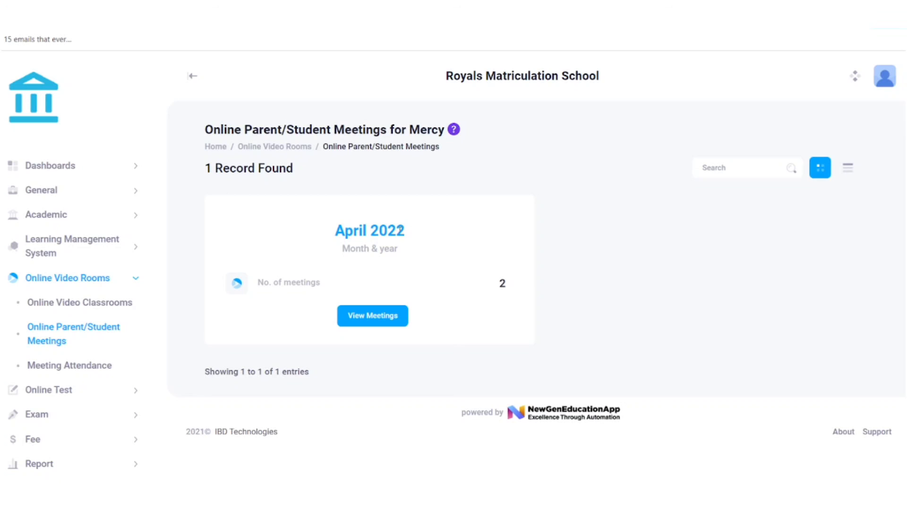
left_click_drag(336, 237, 345, 239)
left_click(413, 245)
left_click(351, 316)
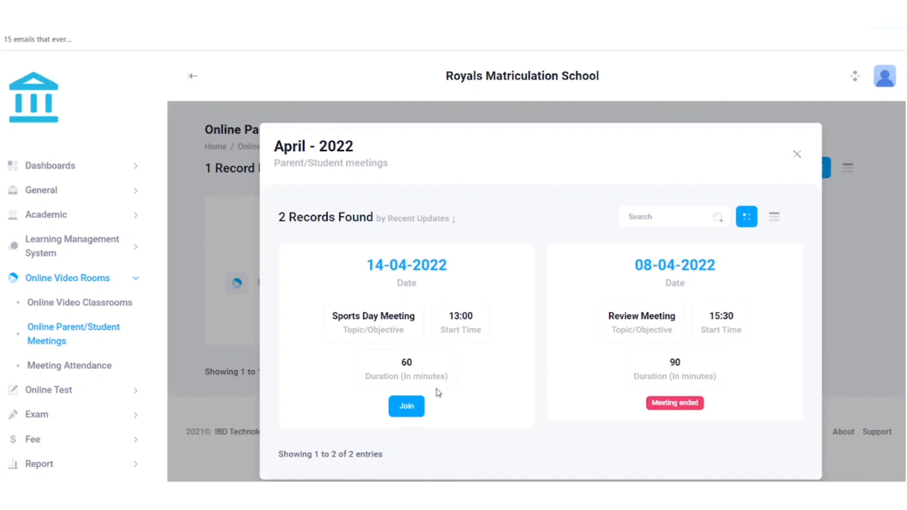
left_click(413, 405)
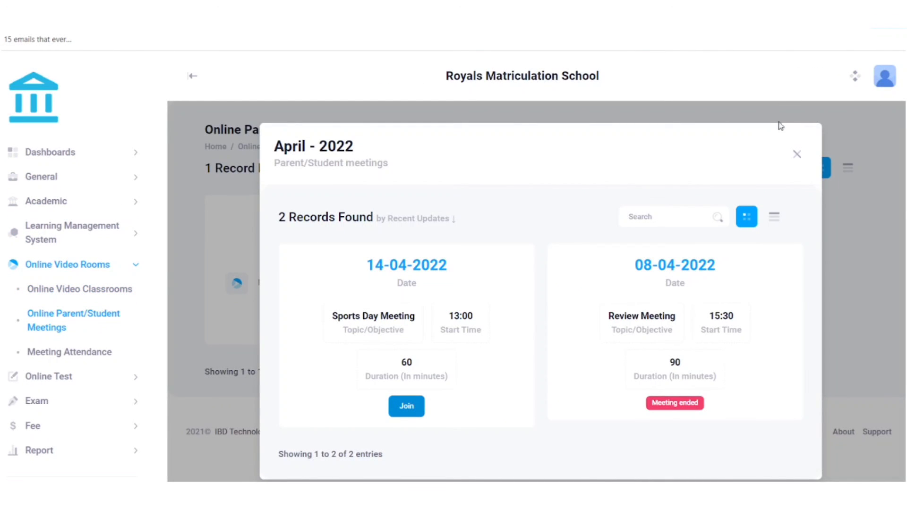
left_click(797, 155)
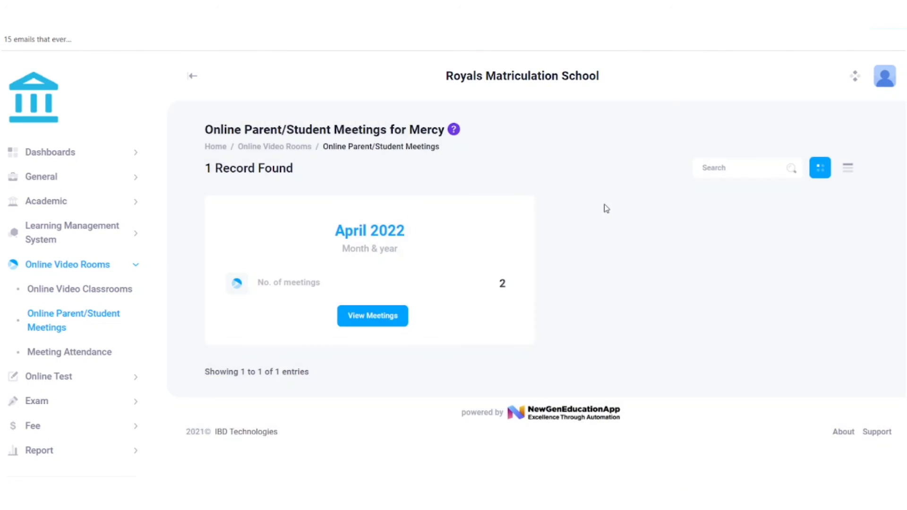
Open Meeting Attendance and browse its three records, including the unattended 08-04-2022 meeting.
left_click(66, 352)
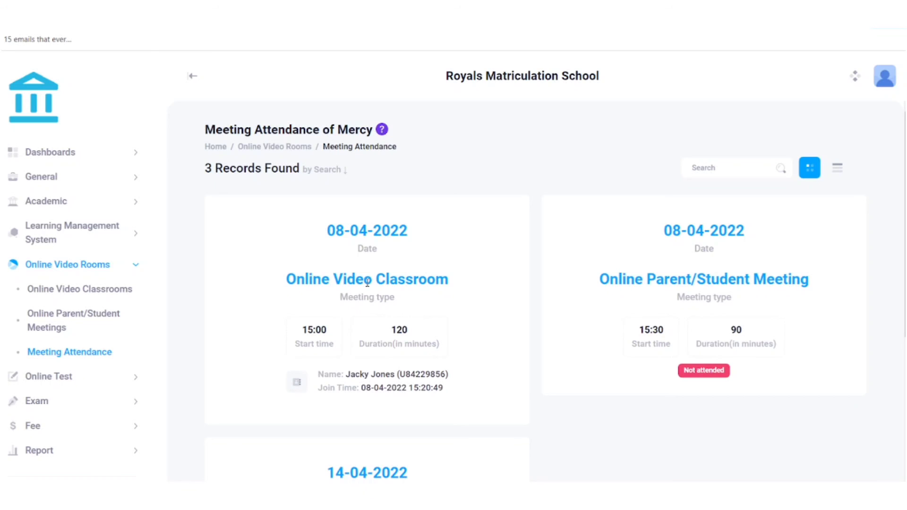
scroll(367, 283, "down", 2)
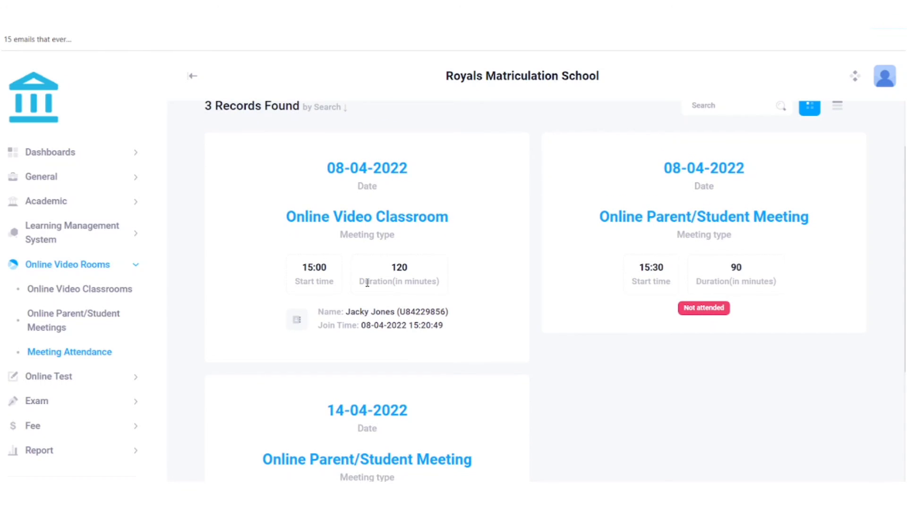
scroll(367, 283, "down", 5)
scroll(390, 309, "up", 5)
scroll(390, 308, "up", 1)
scroll(390, 308, "down", 1)
scroll(391, 309, "down", 1)
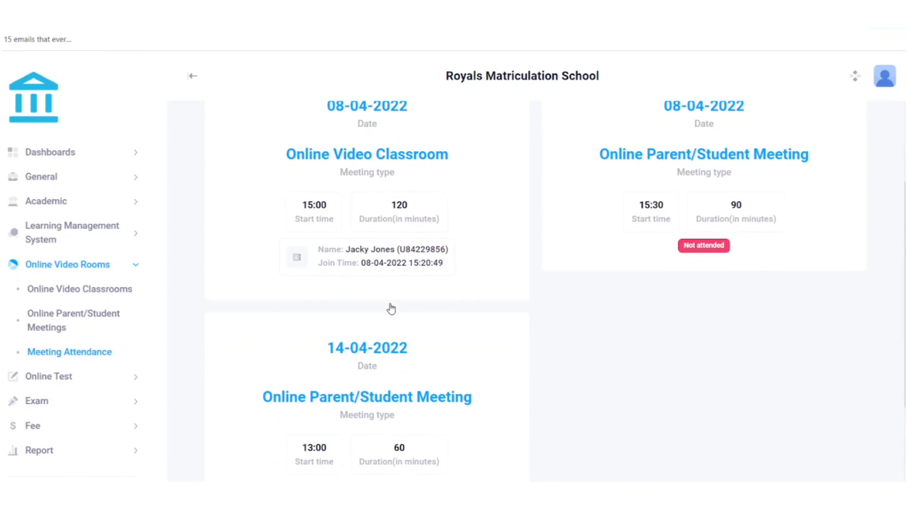